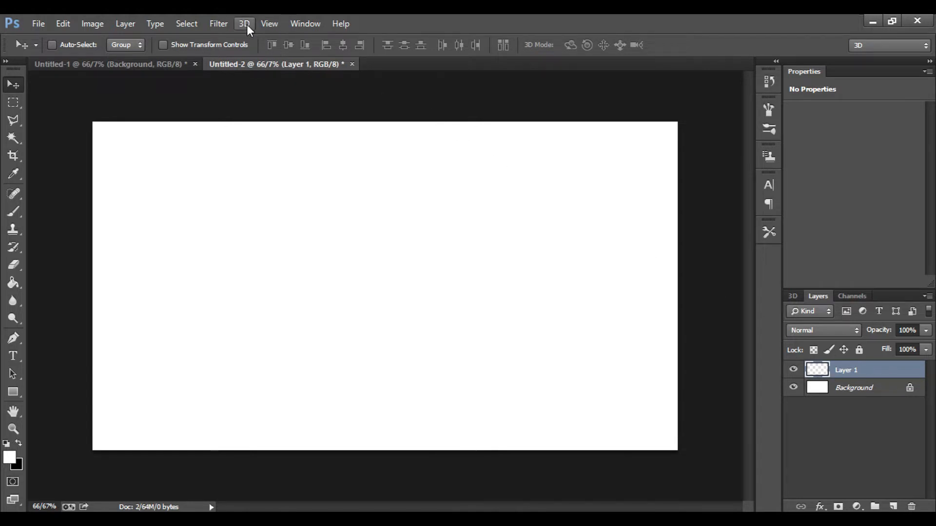
- Show the settings for creating a new 3D object and choose Selected Layer(s) as the source
left_click(305, 23)
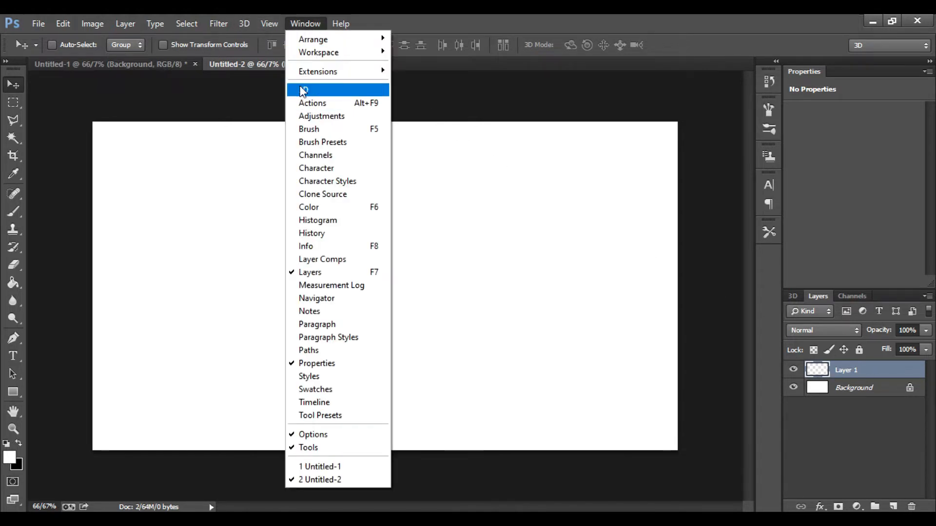
left_click(321, 92)
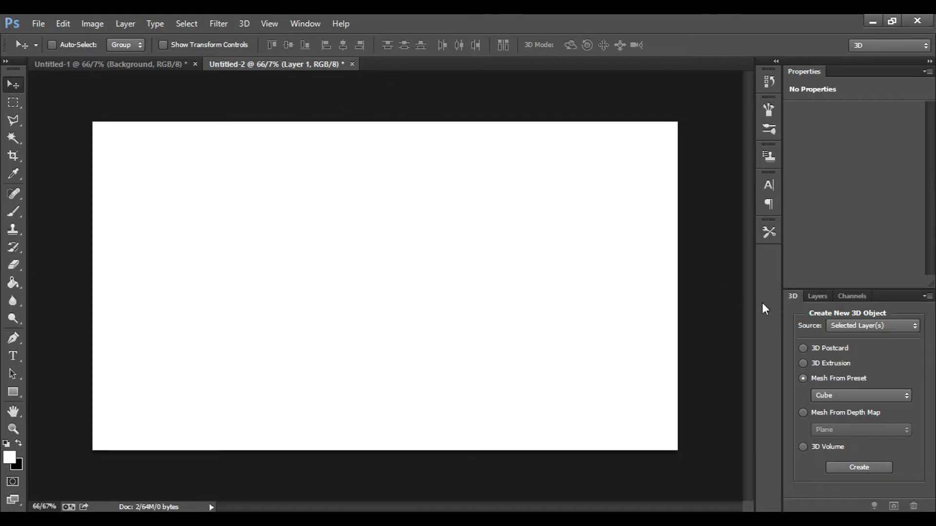
left_click(836, 324)
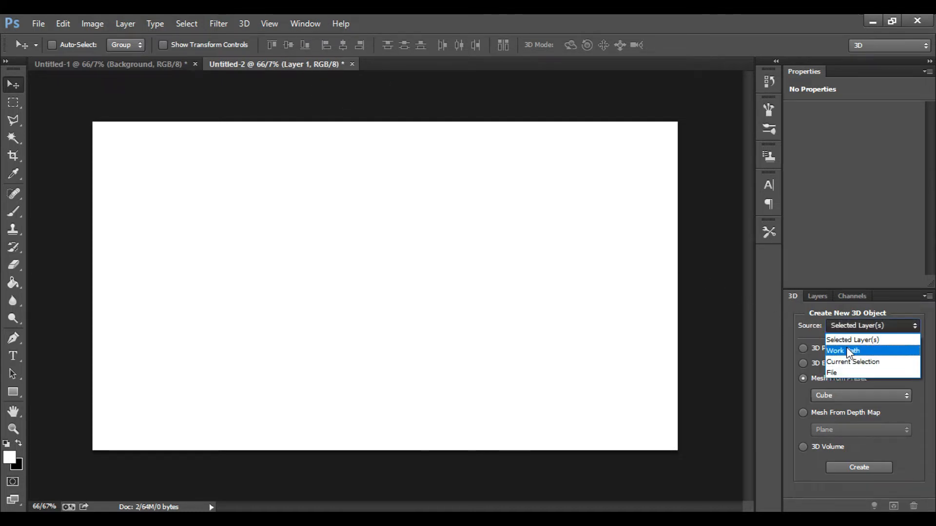
left_click(847, 341)
- Create a 3D object from Layer 1 using Mesh From Preset with the Cube shape
left_click(826, 361)
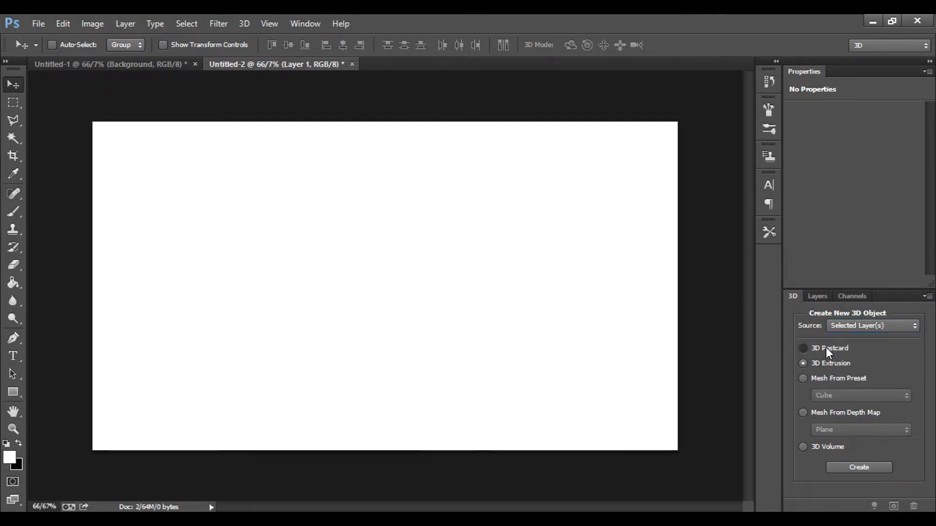
left_click(826, 347)
left_click(828, 379)
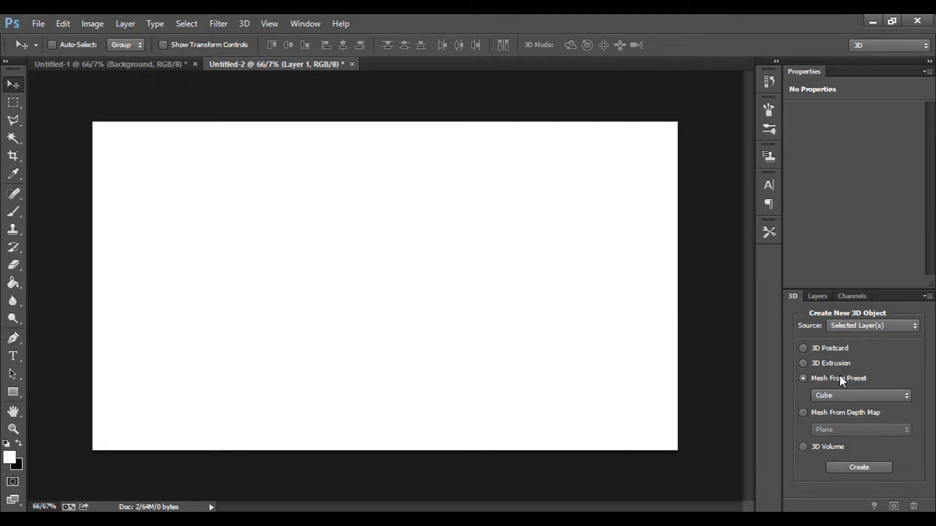
left_click(837, 395)
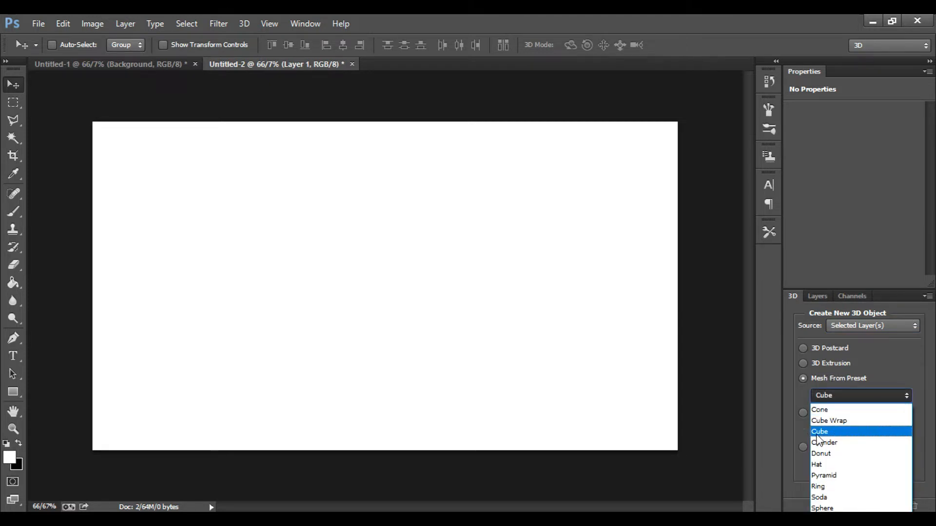
left_click(836, 432)
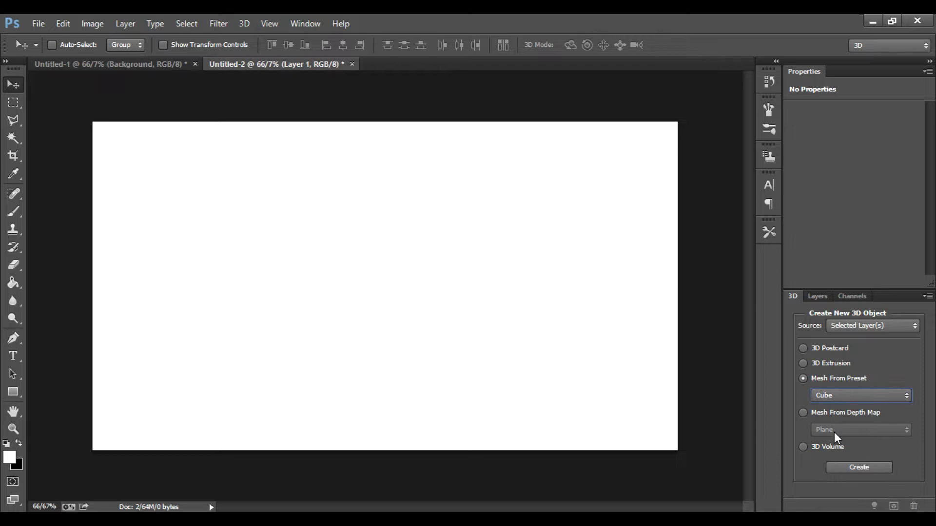
left_click(840, 467)
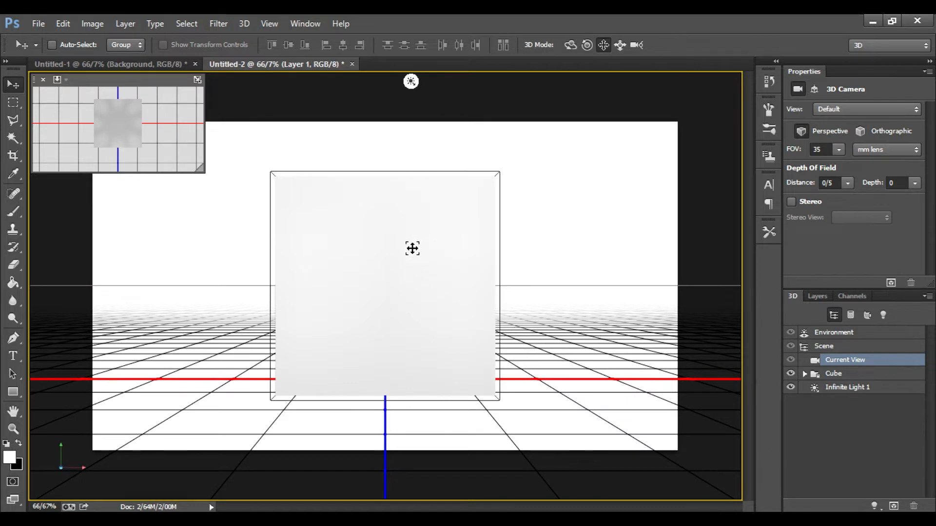
- Pan and orbit the 3D camera to view the cube from above at a corner, and try rolling the view
mouse_move(412, 248)
left_mouse_down()
mouse_move(451, 273)
mouse_move(414, 236)
left_mouse_up()
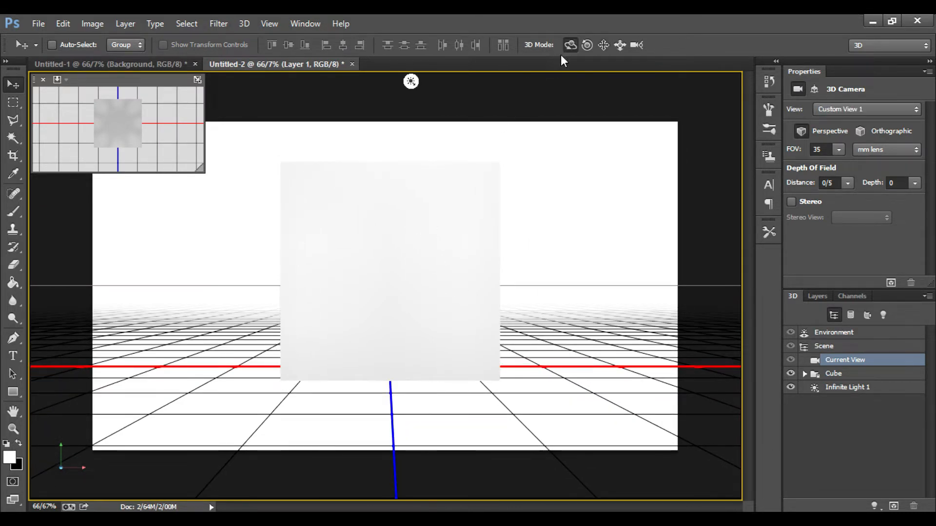
left_click_drag(418, 336, 476, 353)
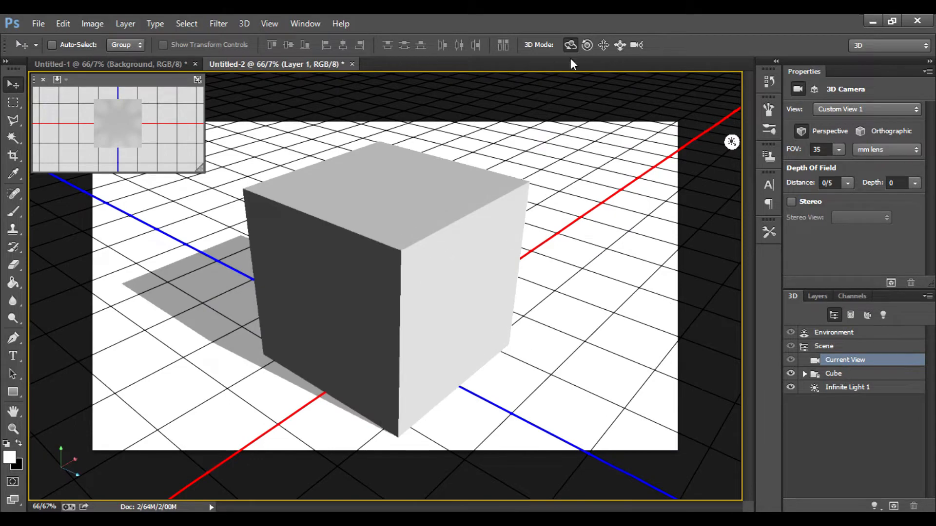
left_click(587, 45)
left_click_drag(454, 215, 453, 126)
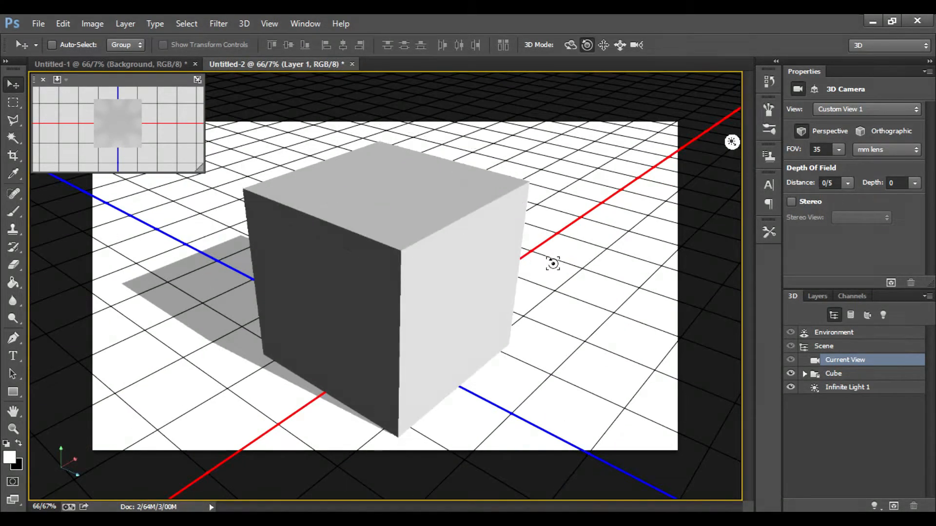
- Apply the last of the three solid blue material presets to the cube's front face
left_click(486, 308)
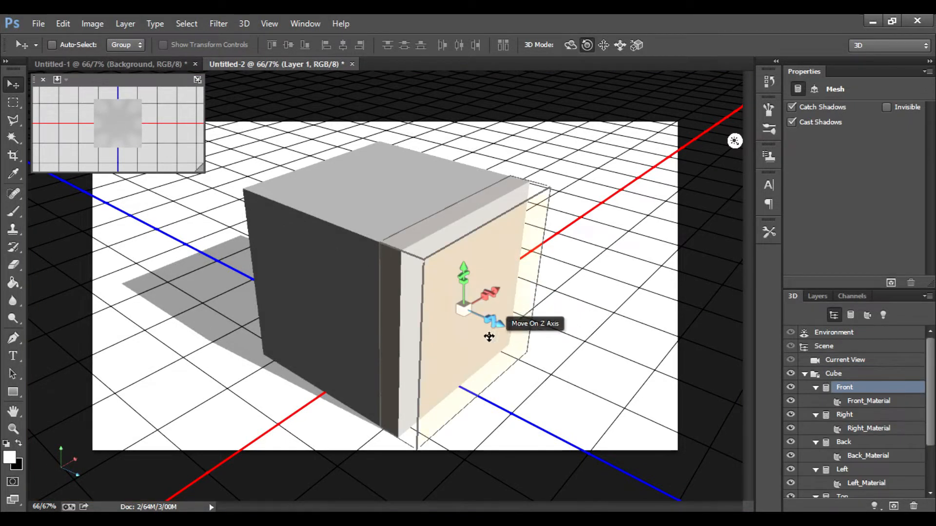
left_click(463, 309)
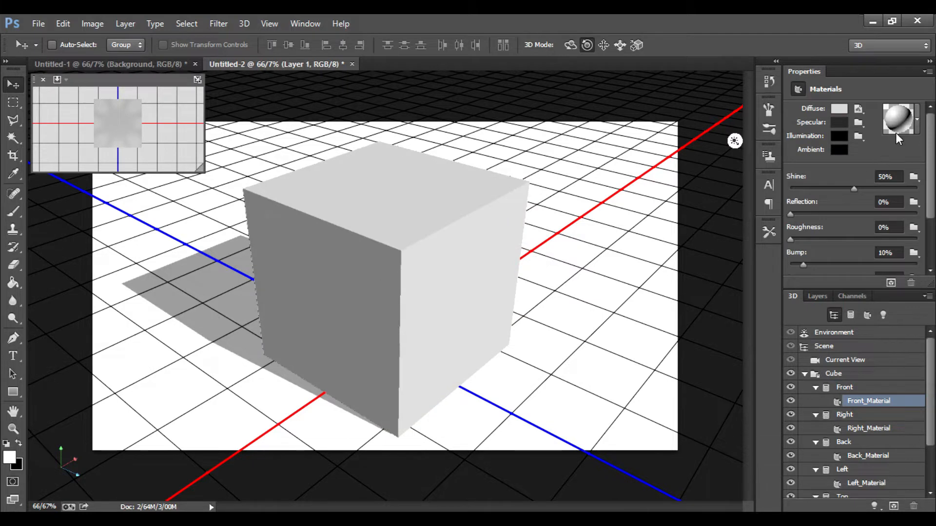
left_click(916, 120)
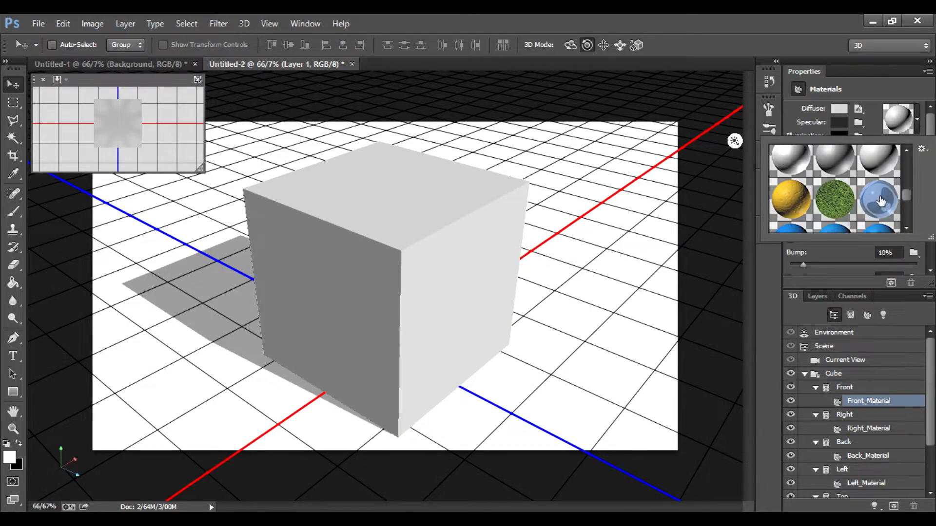
scroll(880, 200, "down", 2)
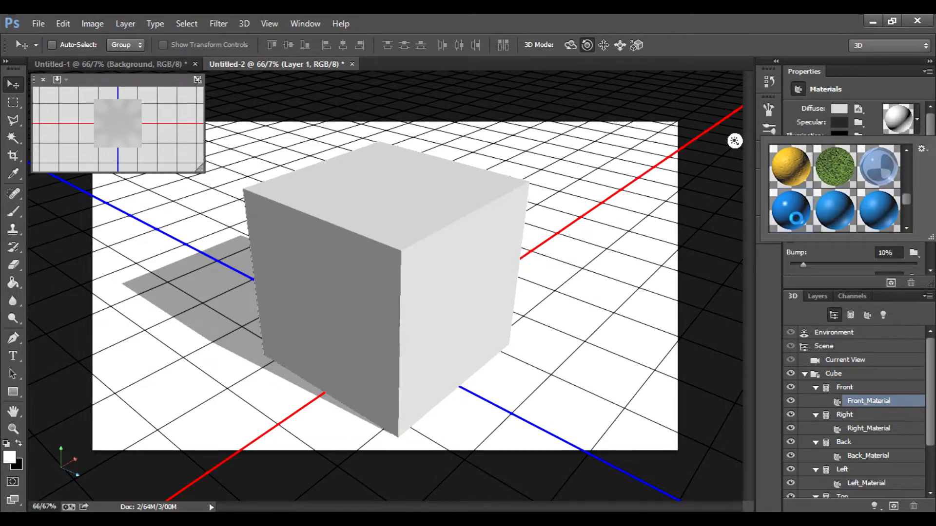
left_click(878, 211)
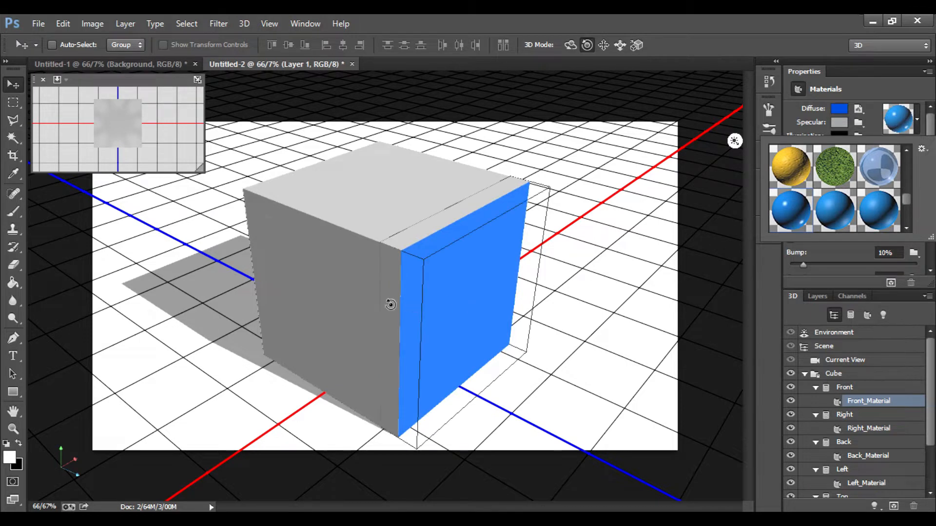
- Select the cube's left face and apply the bright silver metal material preset to it
left_click(320, 317)
left_click(320, 317)
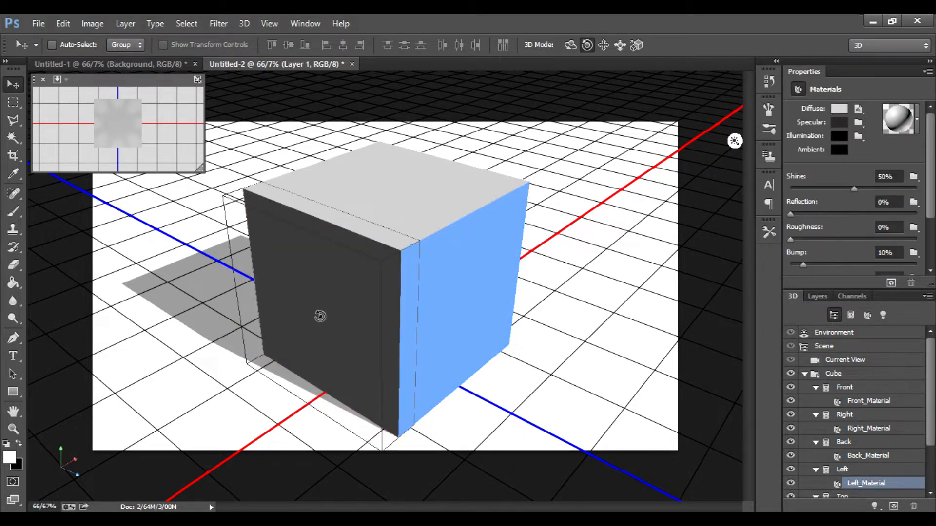
left_click(917, 124)
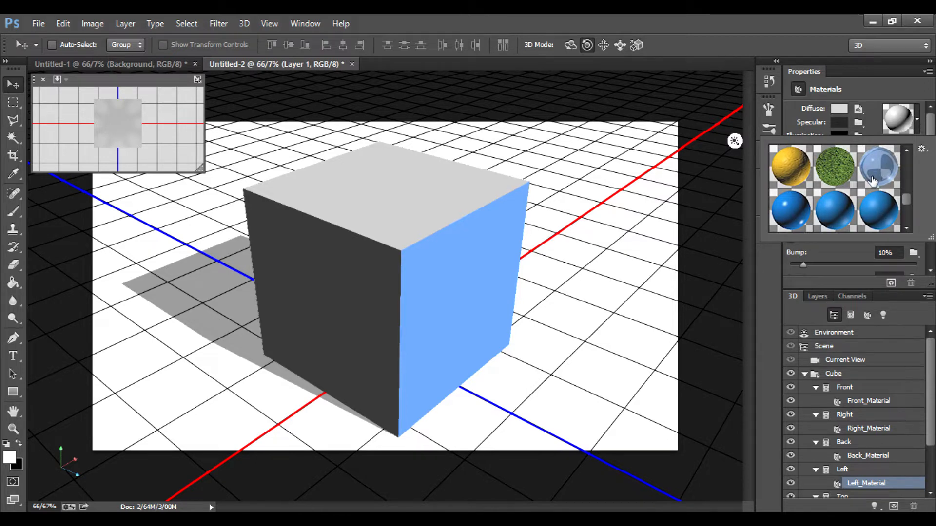
scroll(872, 181, "down", 2)
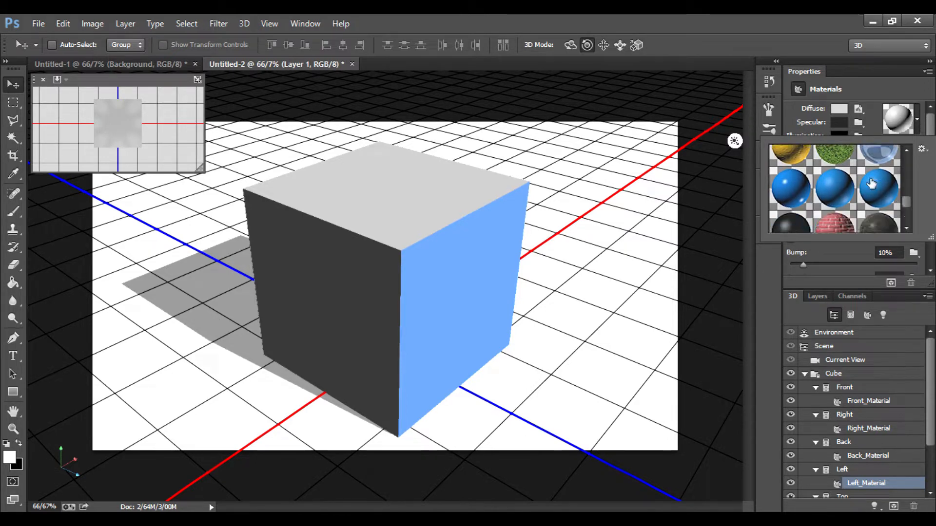
scroll(858, 188, "up", 3)
scroll(855, 189, "up", 3)
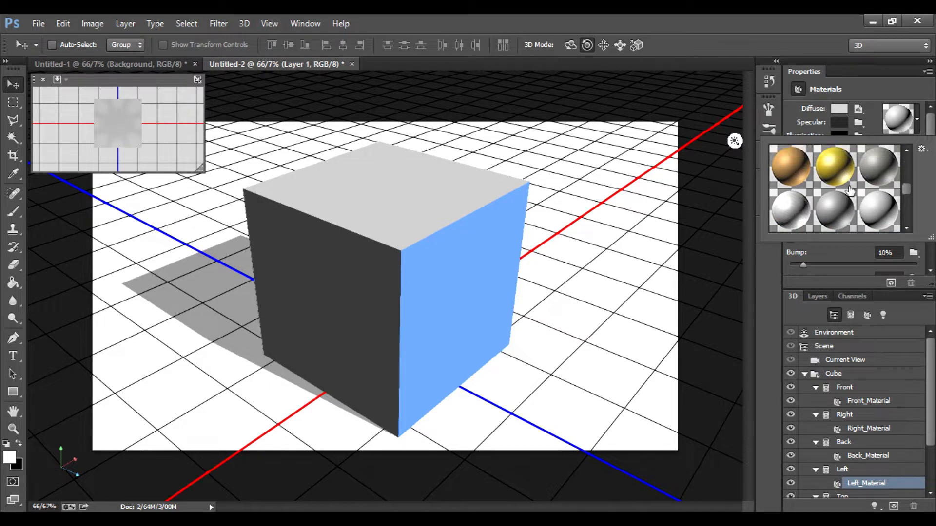
left_click(796, 216)
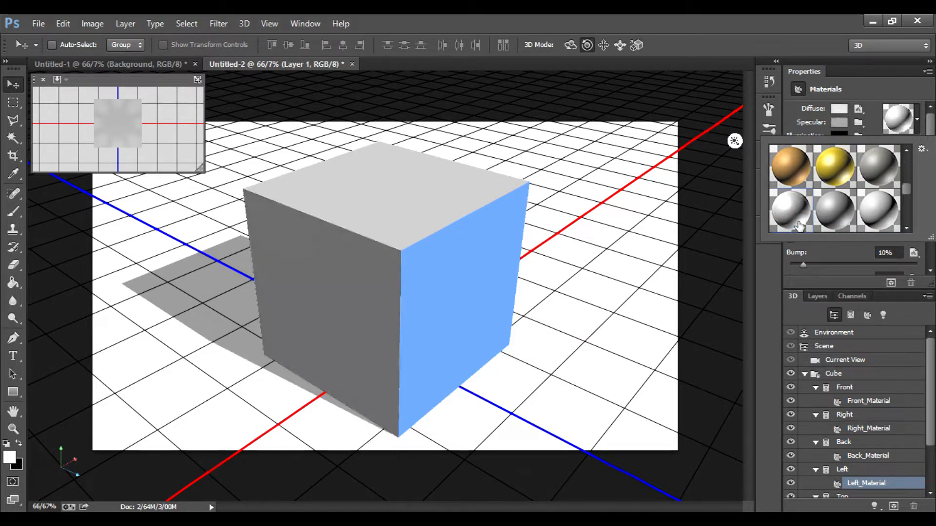
- Select the cube's top face and try the translucent blue glass material preset on it
left_click(397, 195)
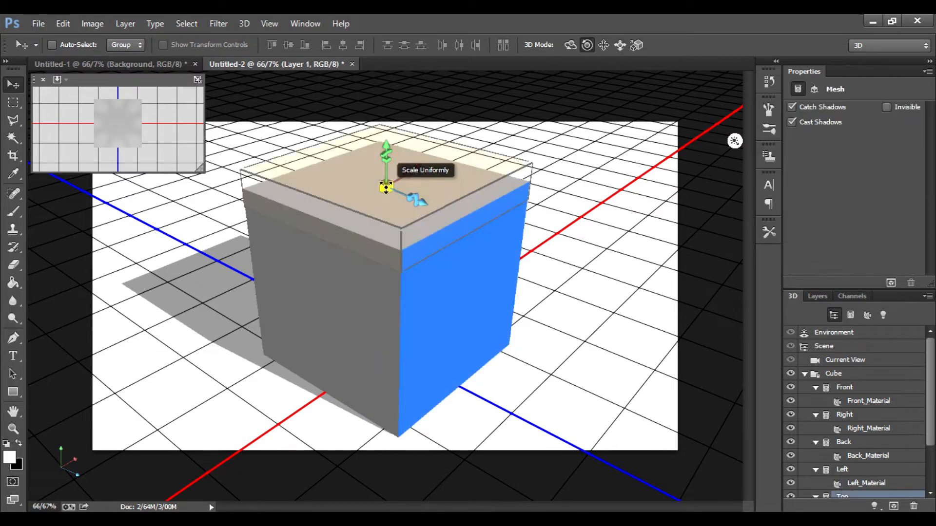
left_click(432, 215)
left_click(914, 125)
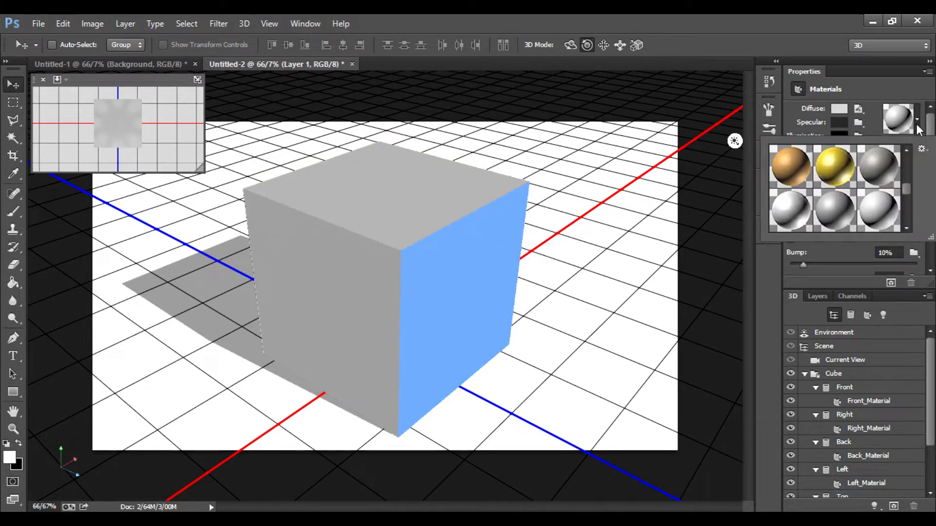
scroll(859, 204, "down", 5)
scroll(858, 205, "up", 4)
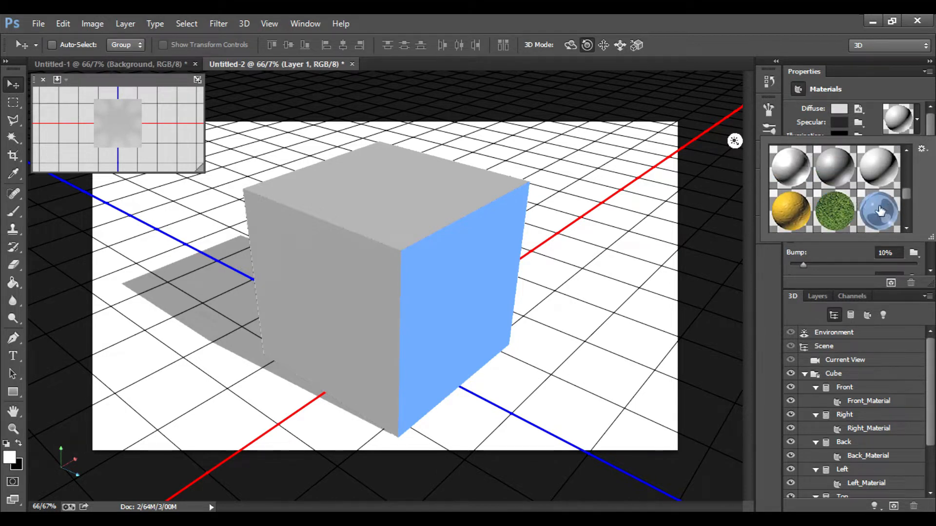
left_click(878, 208)
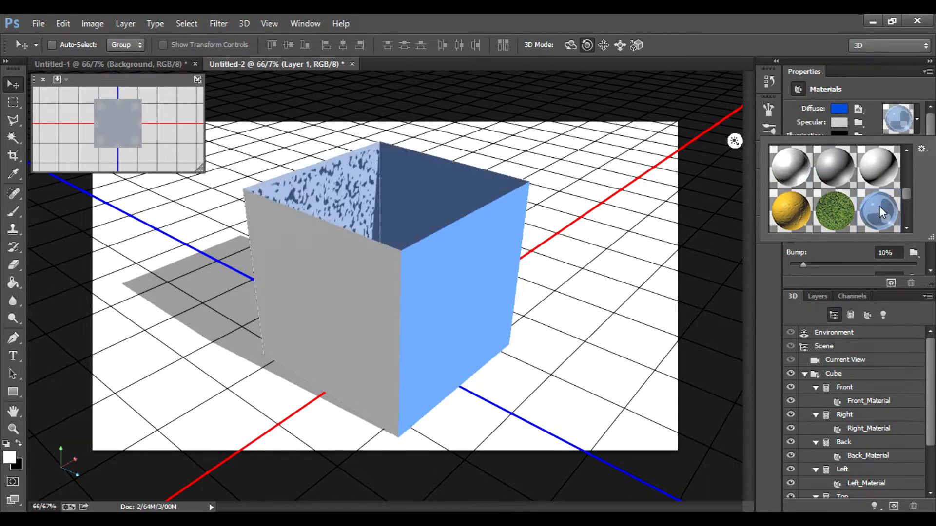
- Replace the top face's material with the shiny yellow gold preset and close the material choices
scroll(851, 205, "down", 5)
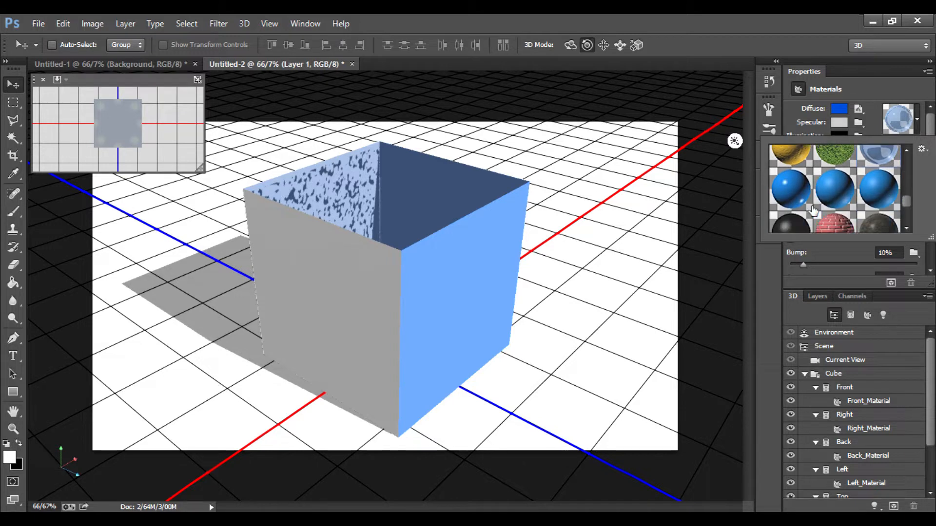
scroll(812, 211, "up", 6)
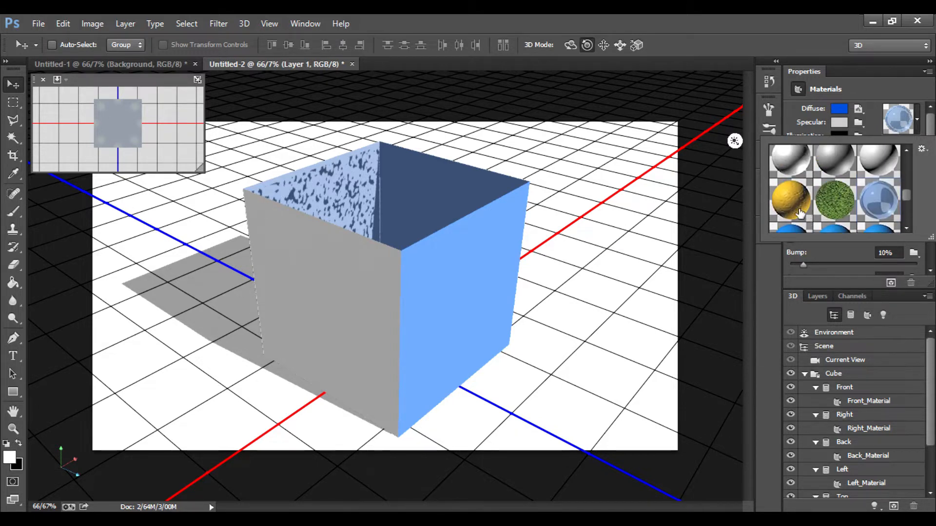
scroll(800, 213, "down", 3)
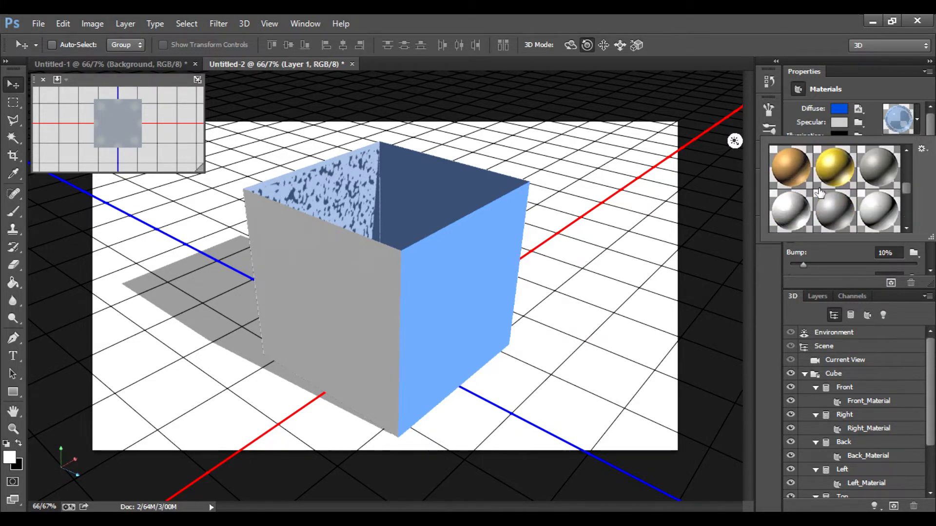
left_click(842, 157)
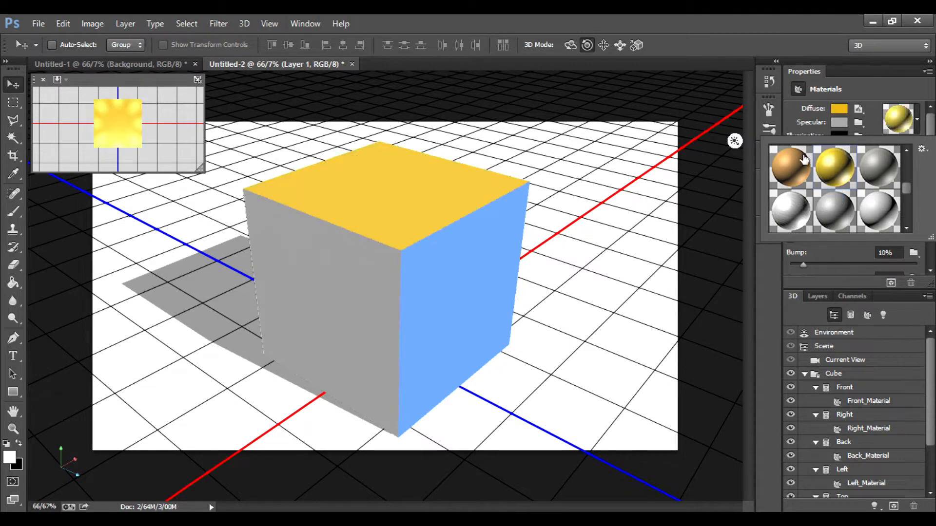
left_click(749, 176)
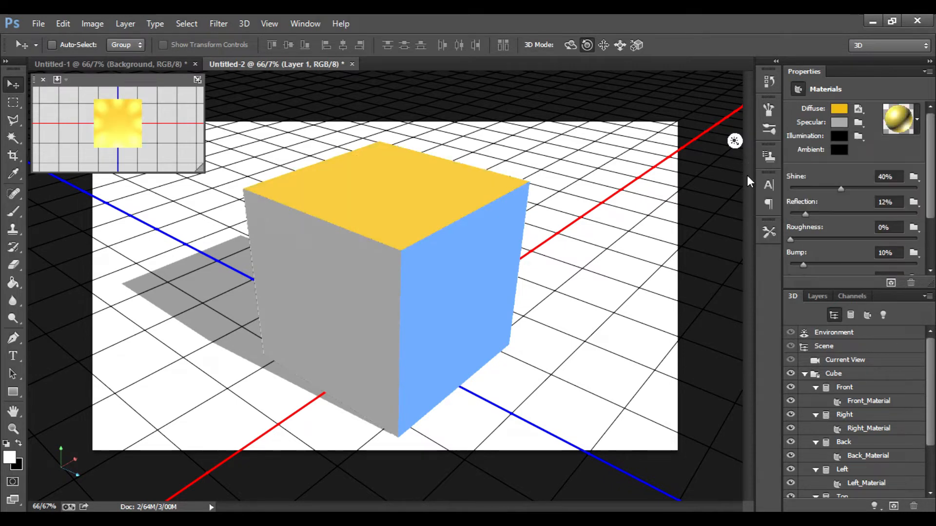
- Convert the Background layer into a 3D postcard
left_click(821, 295)
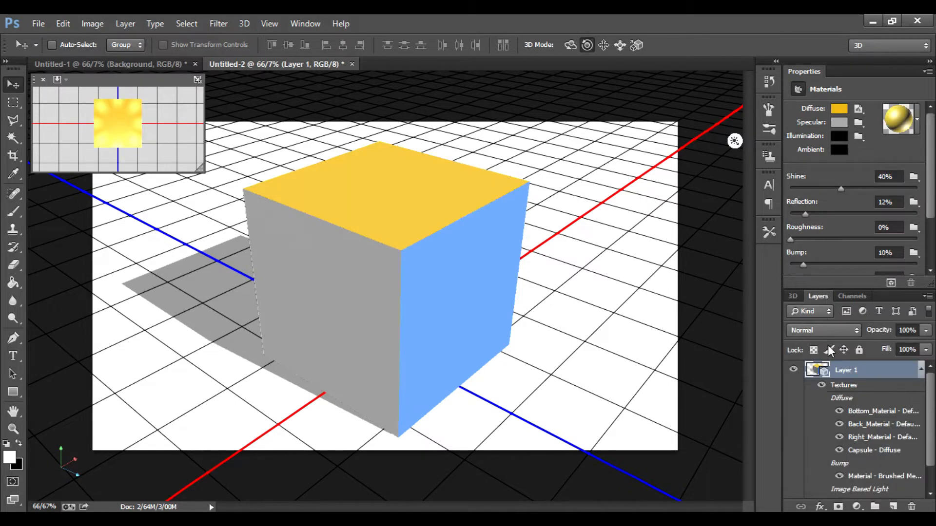
scroll(882, 429, "down", 1)
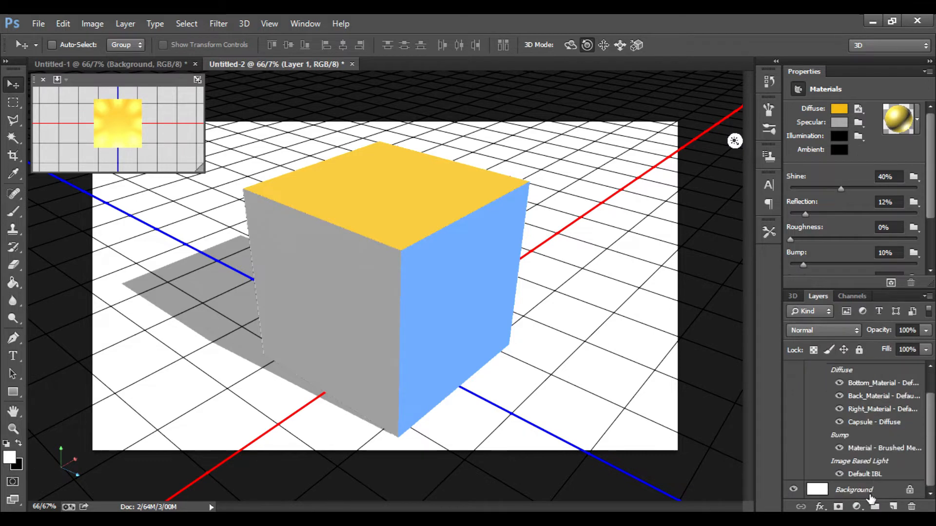
left_click(893, 491)
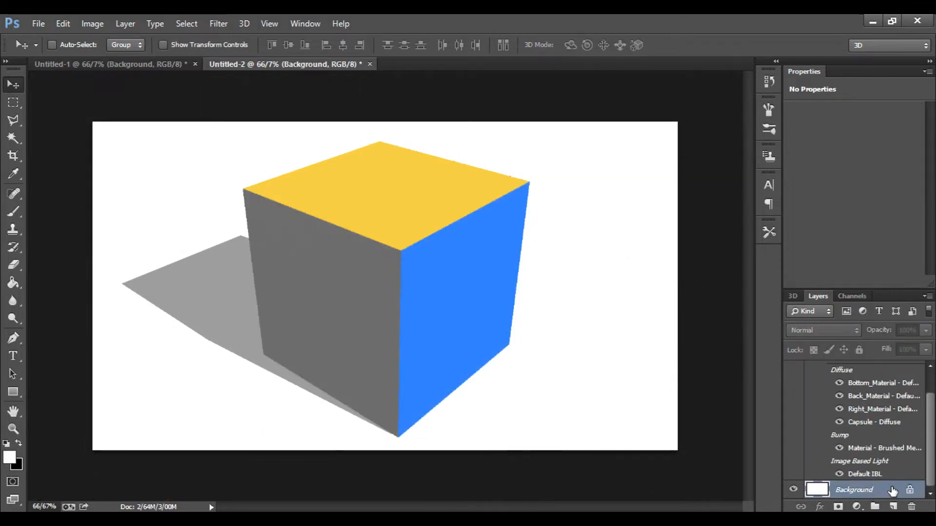
right_click(893, 490)
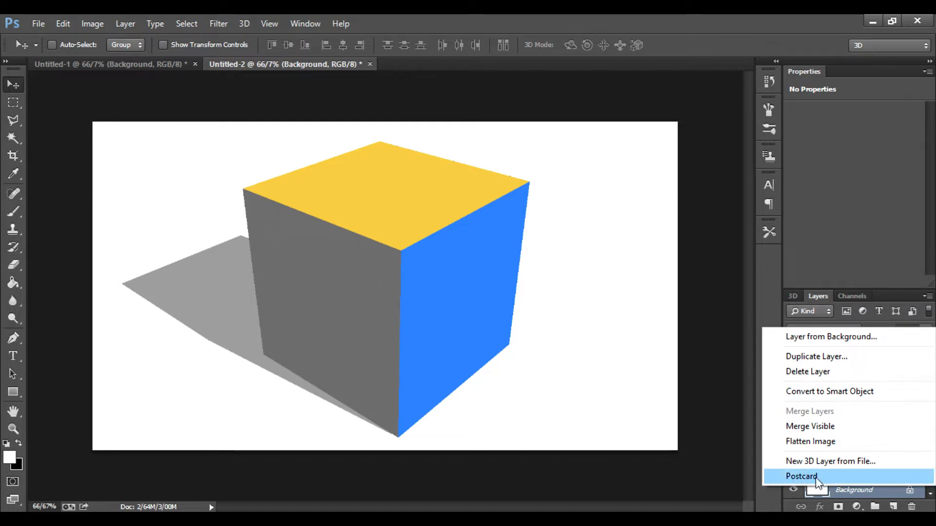
left_click(833, 477)
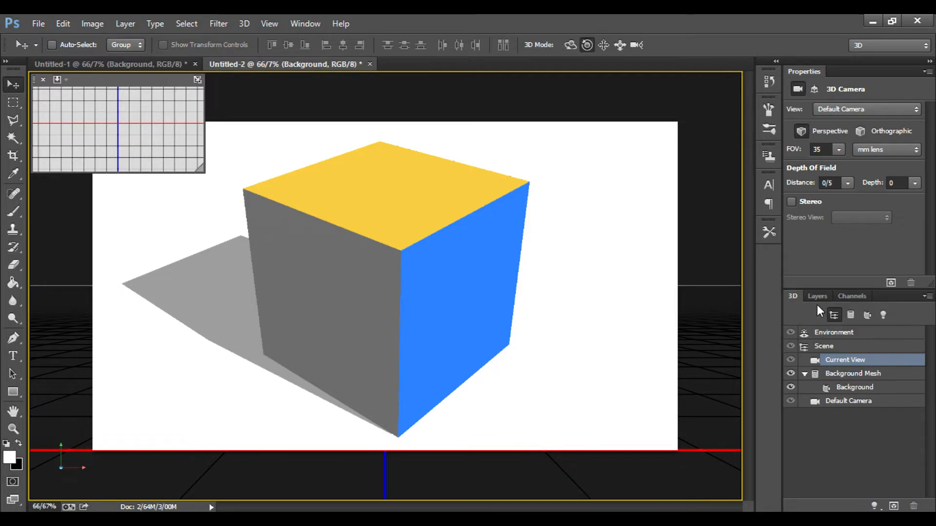
- Select Layer 1 and pick the cube's right and left faces individually in the 3D scene
left_click(815, 297)
scroll(835, 395, "up", 3)
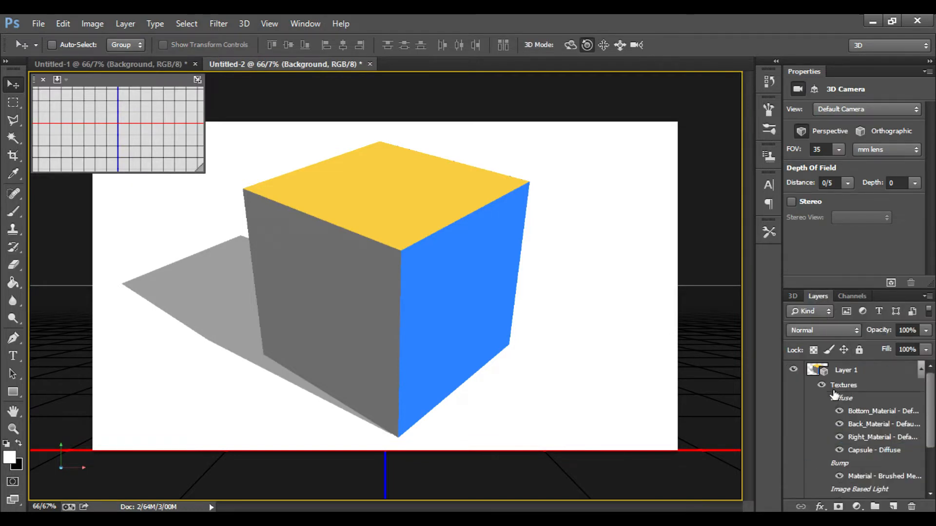
left_click(865, 376)
left_click(253, 220)
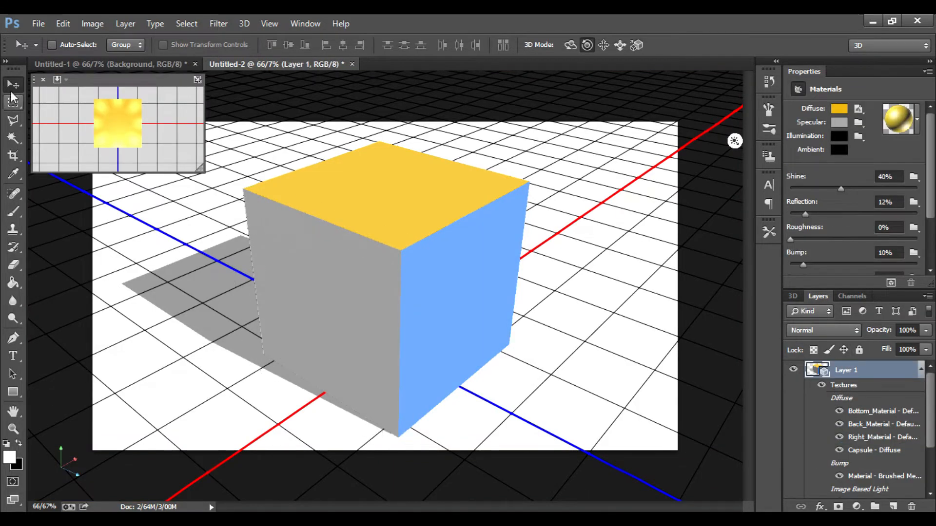
left_click(401, 313)
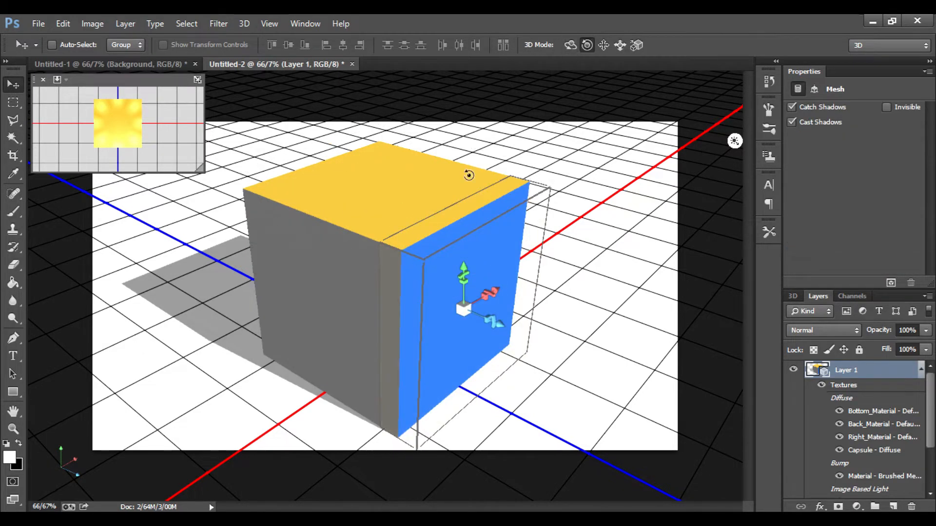
left_click(457, 253)
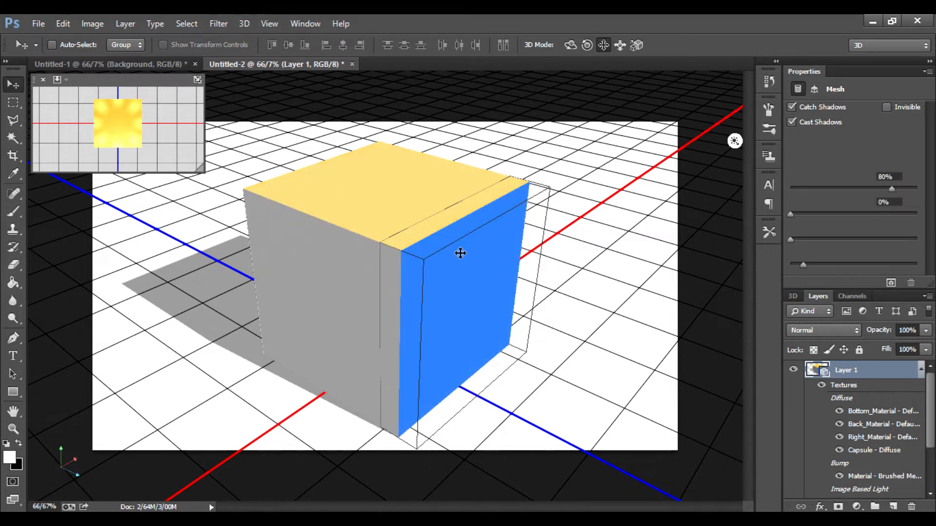
left_click(390, 296)
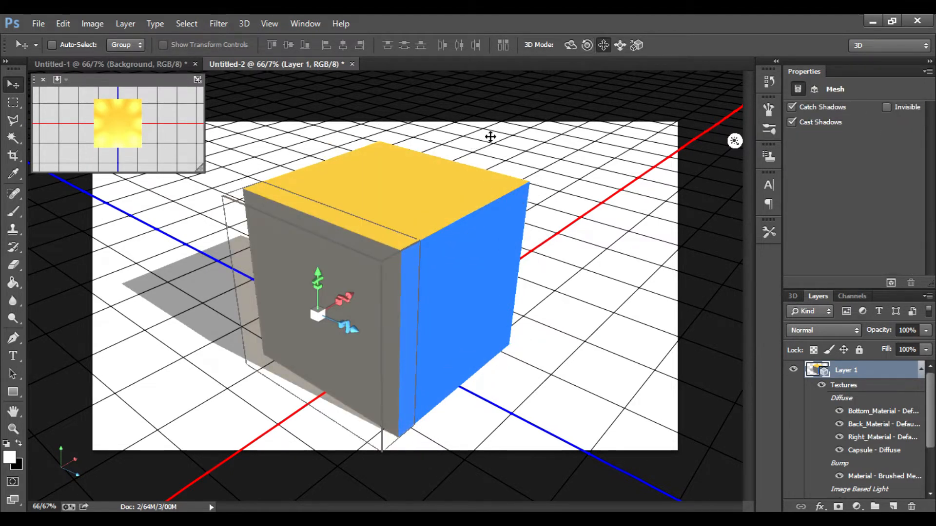
- Try moving the cube's left face on its own, then select the top face
left_click_drag(321, 232, 349, 238)
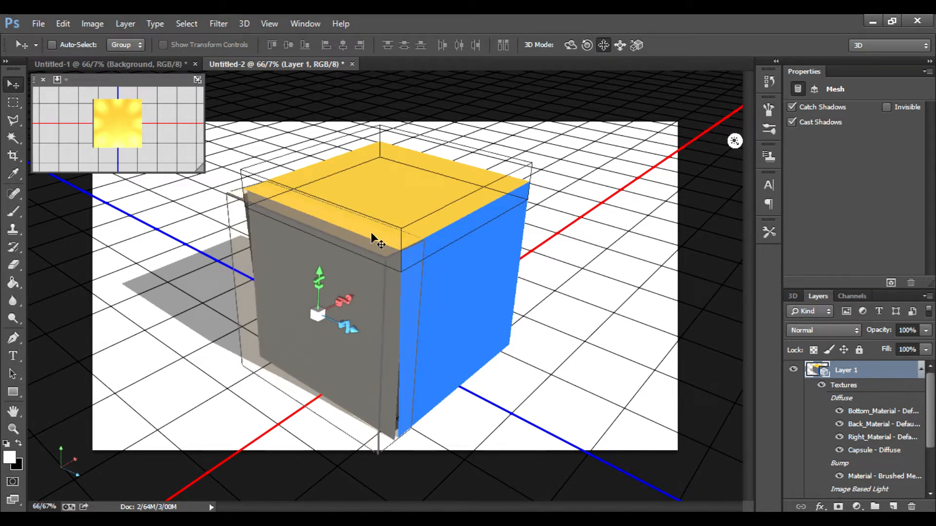
left_click_drag(368, 411, 369, 426)
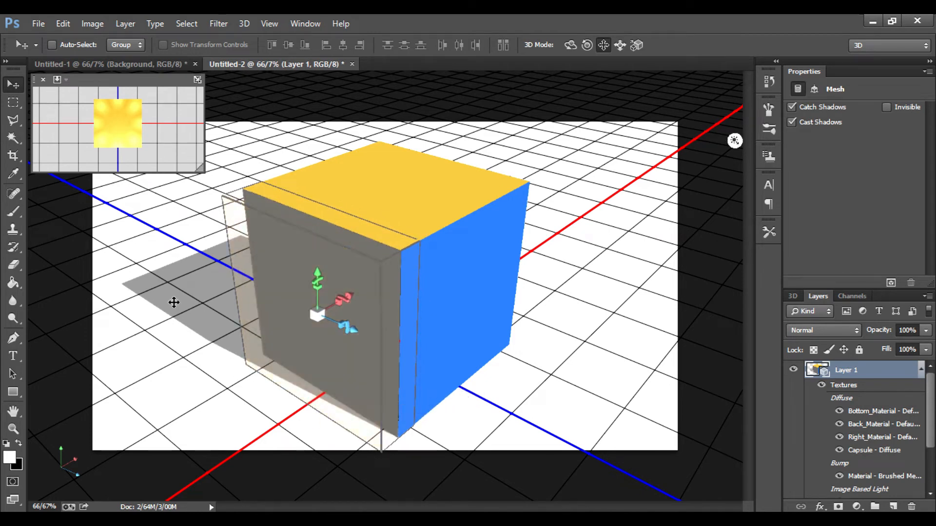
left_click(174, 301)
left_click(414, 295)
left_click(405, 211)
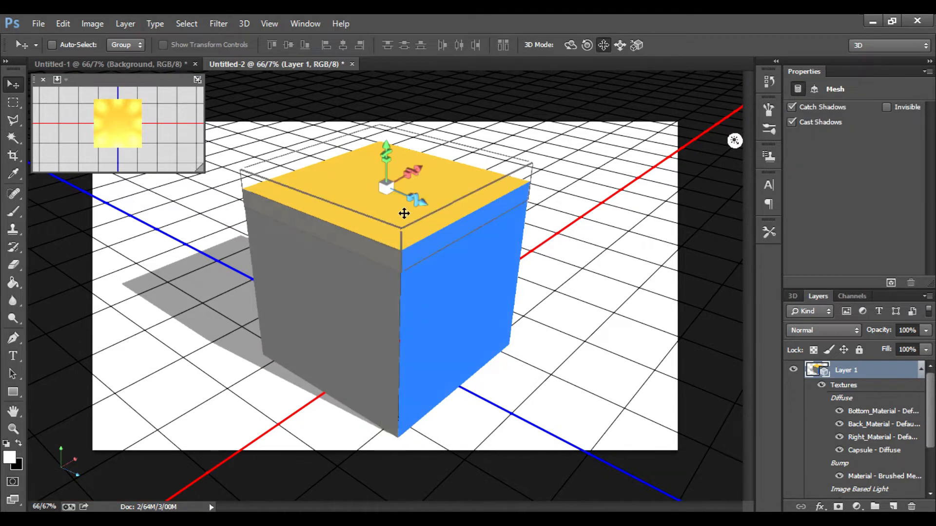
- Slide the 3D camera view so the cube sits in the right half of the canvas
left_click(644, 252)
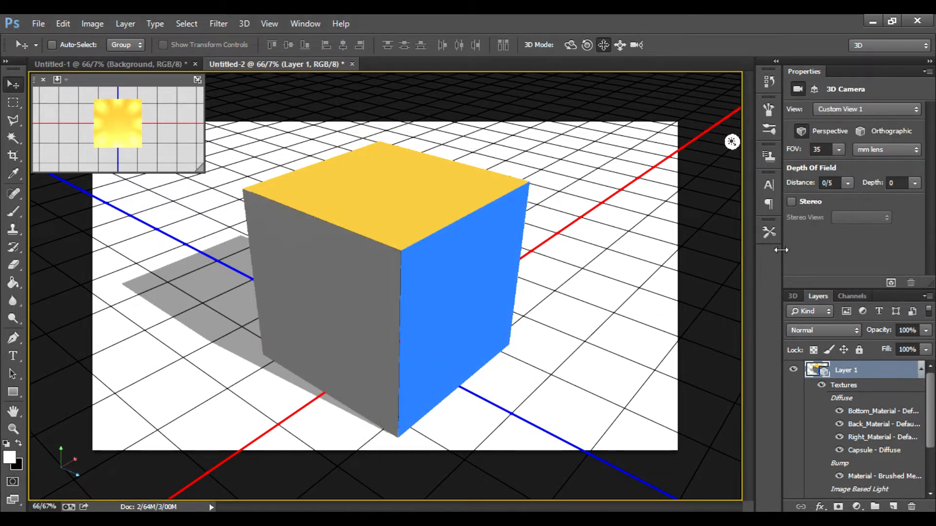
left_click(620, 45)
left_click_drag(460, 296, 563, 271)
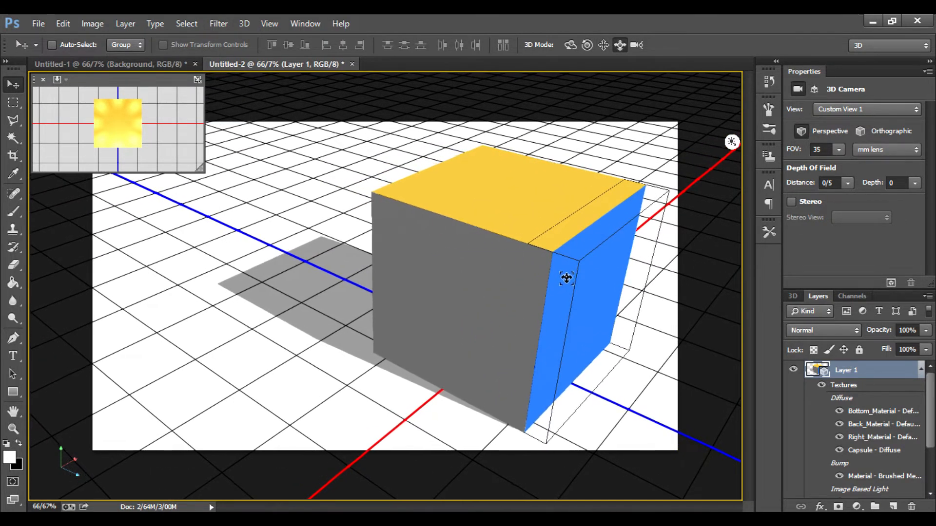
- Select Layer 1 and the Background layer together and merge them into a single 3D layer
left_click(795, 297)
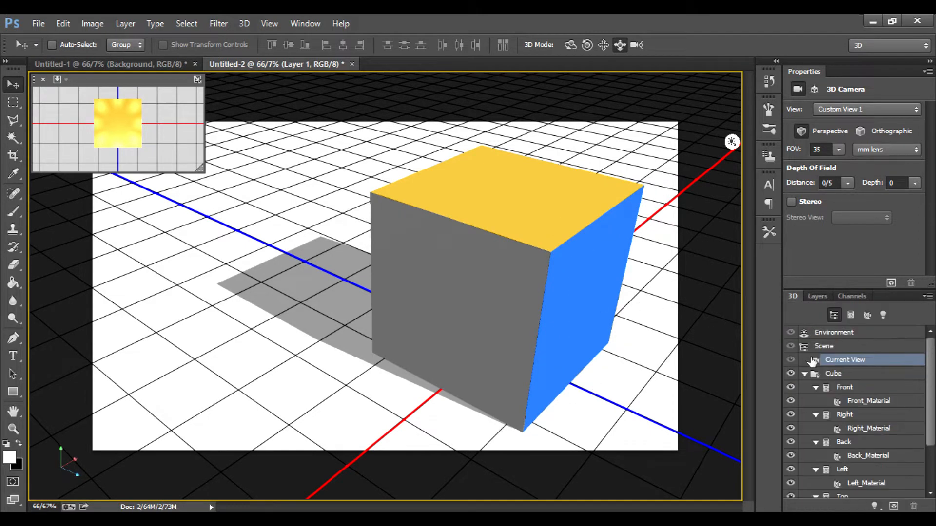
scroll(853, 344, "down", 3)
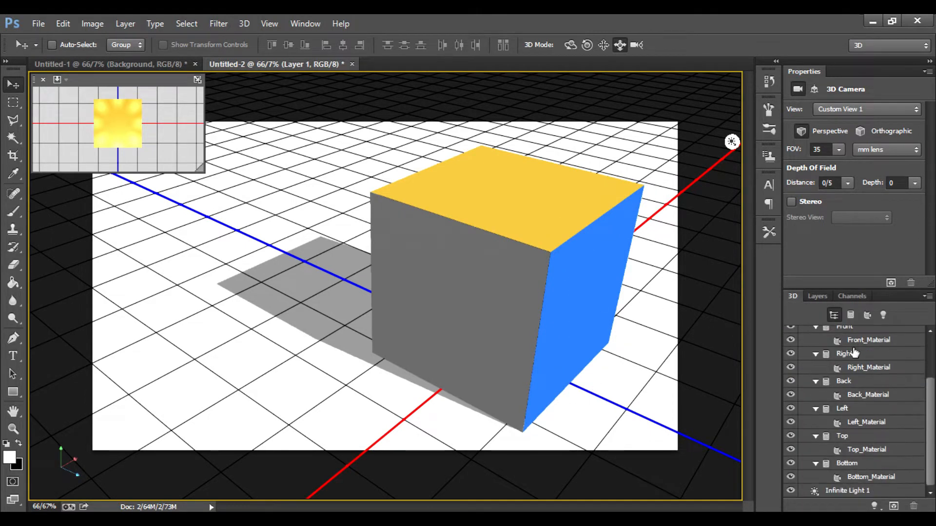
scroll(845, 341, "up", 3)
left_click(817, 296)
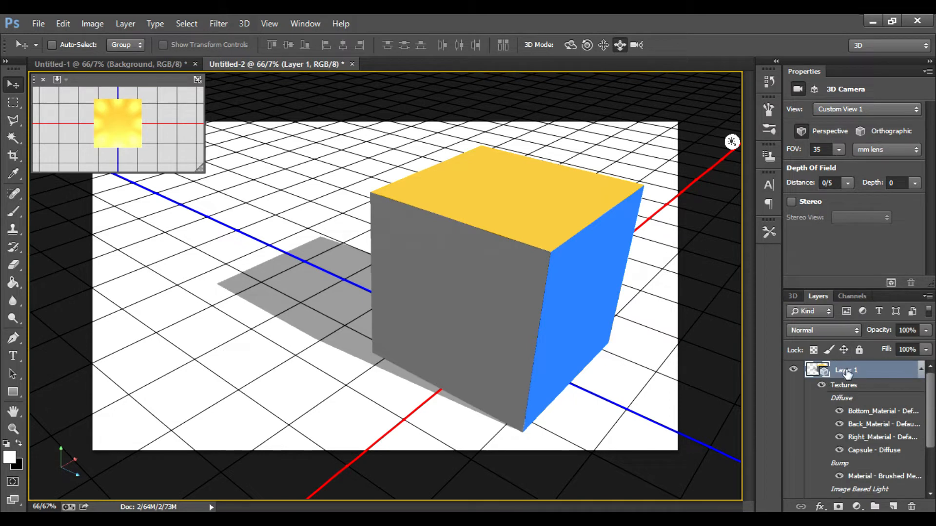
scroll(851, 378, "down", 3)
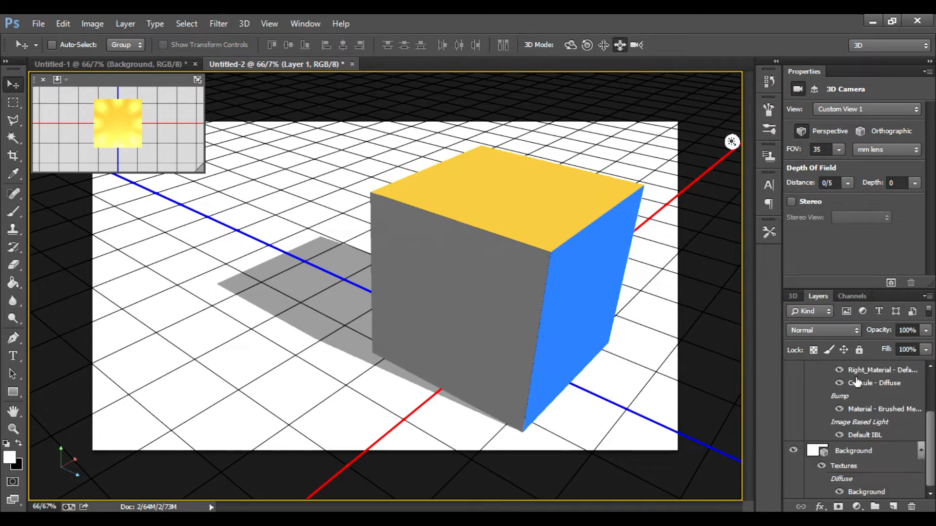
left_click(885, 457, "shift")
scroll(871, 454, "up", 3)
scroll(871, 455, "down", 3)
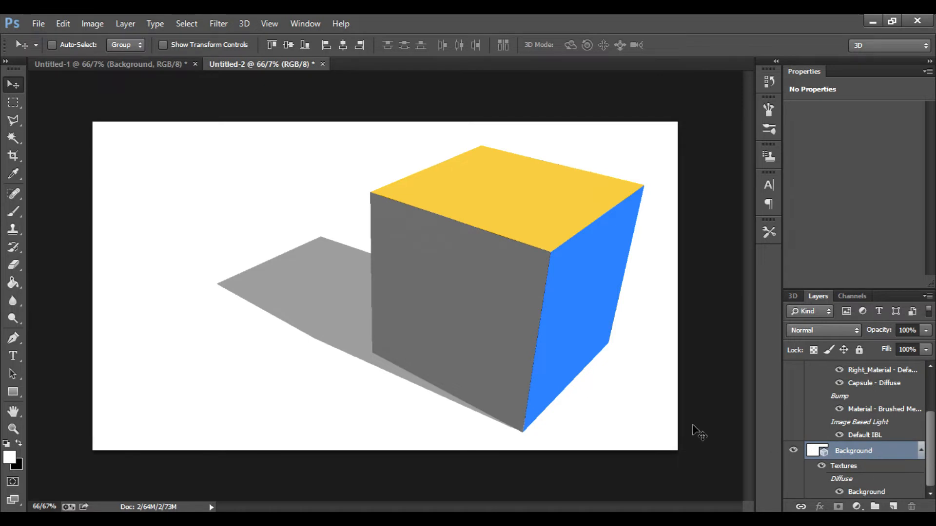
left_click(250, 23)
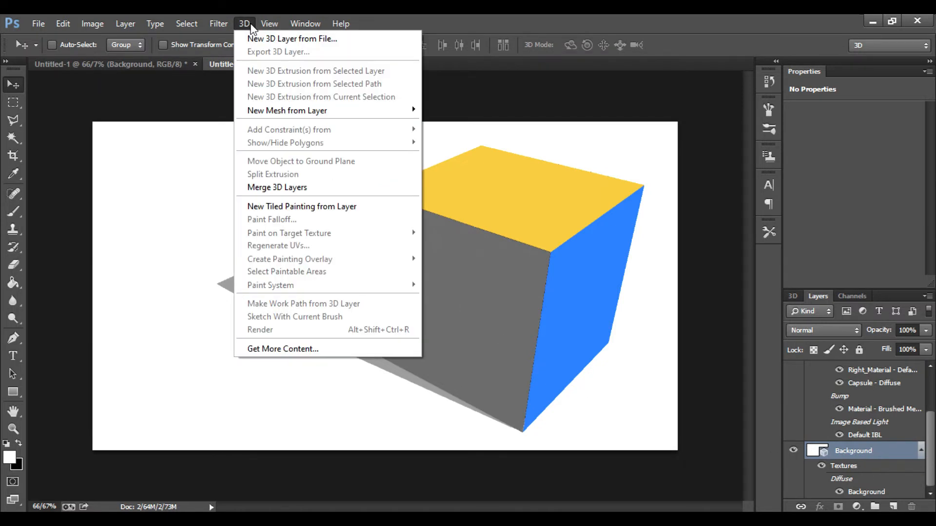
left_click(298, 190)
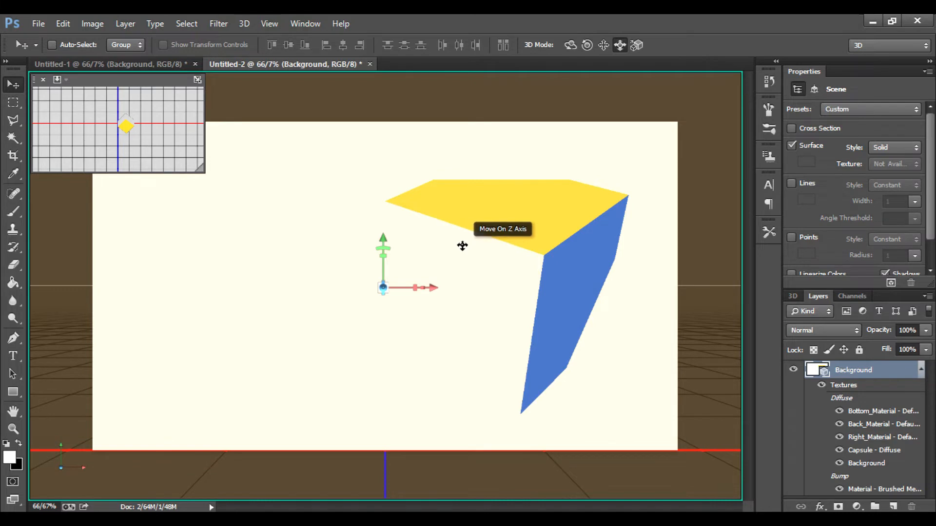
- Move the background postcard mesh back along the Z axis behind the cube and clear the mesh selection
left_click(464, 230)
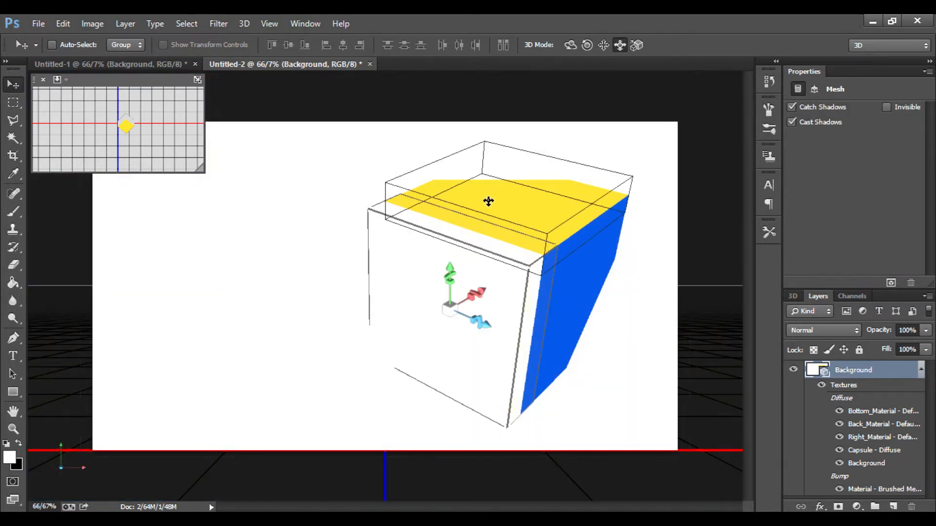
left_click(466, 126)
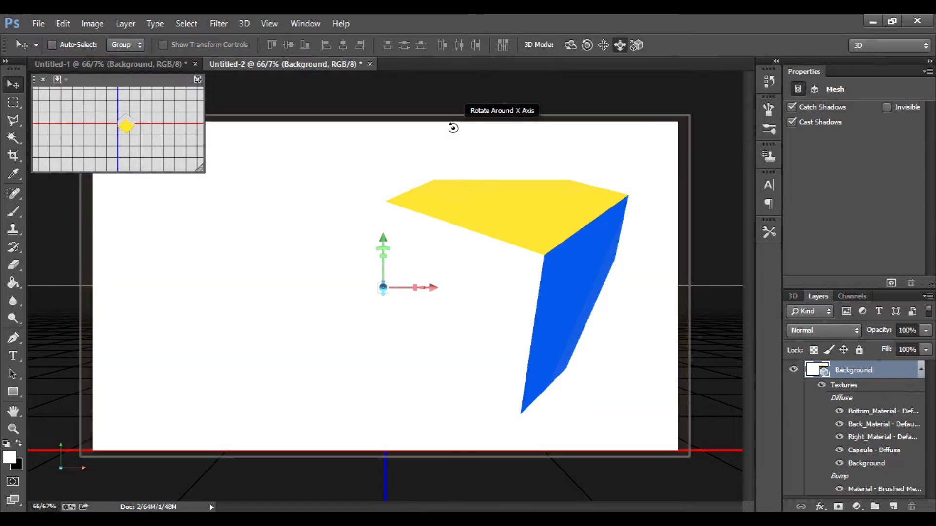
left_click_drag(452, 137, 474, 75)
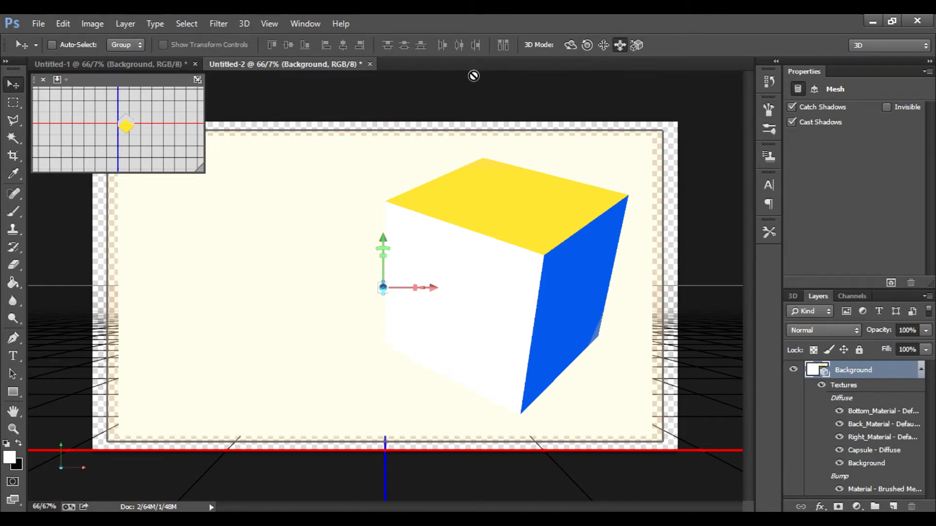
left_click_drag(463, 145, 460, 139)
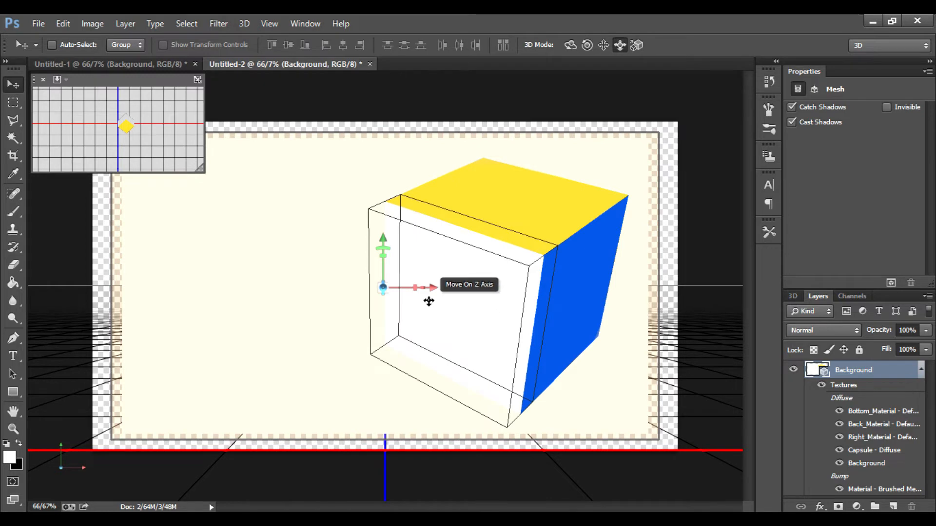
left_click(100, 243)
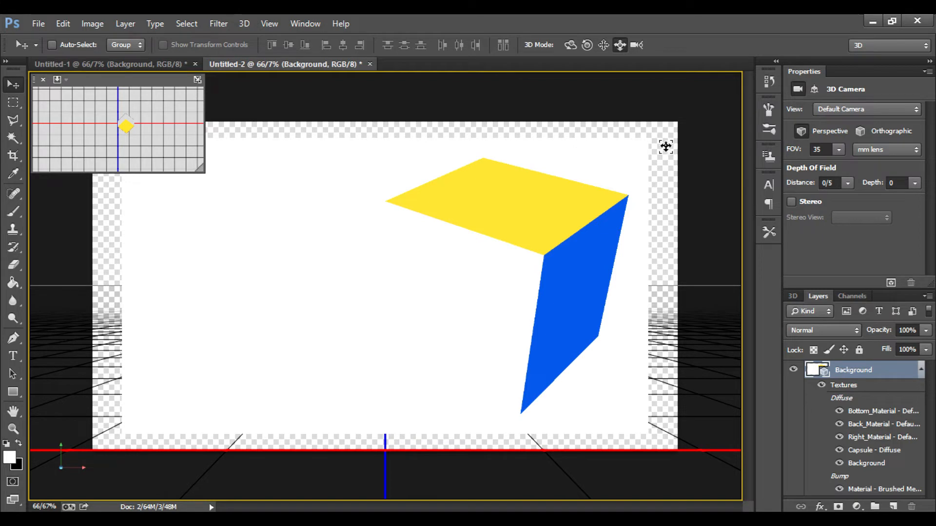
- Apply the light silver metal material preset to the cube's left face and deselect it
left_click(476, 295)
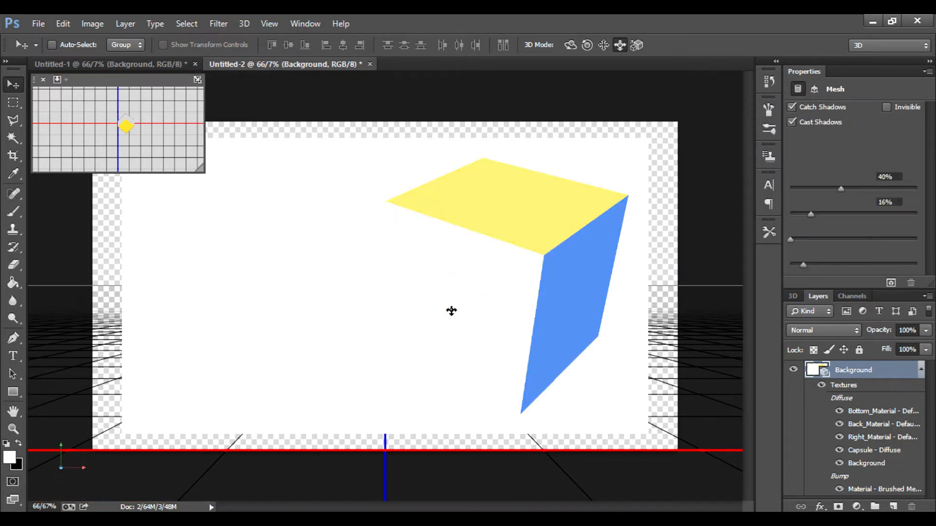
left_click(451, 312)
left_click(916, 121)
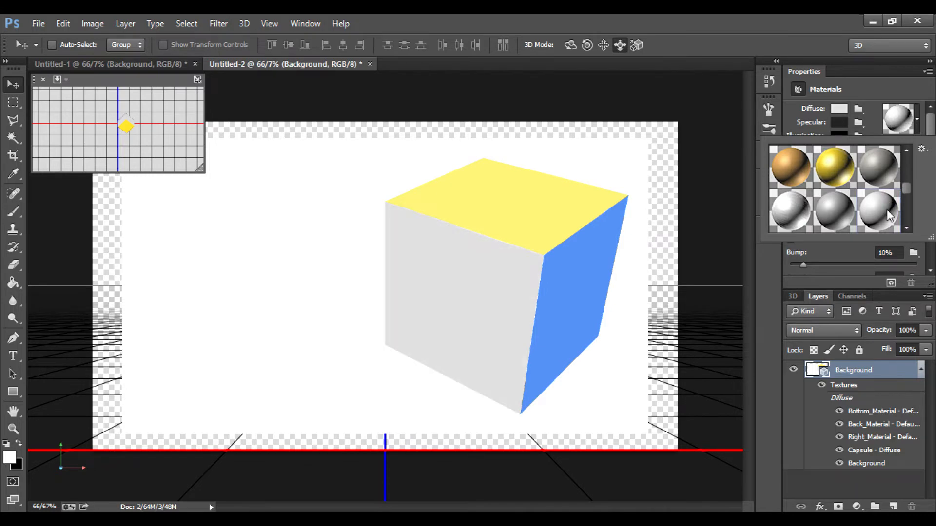
left_click(101, 238)
left_click(105, 238)
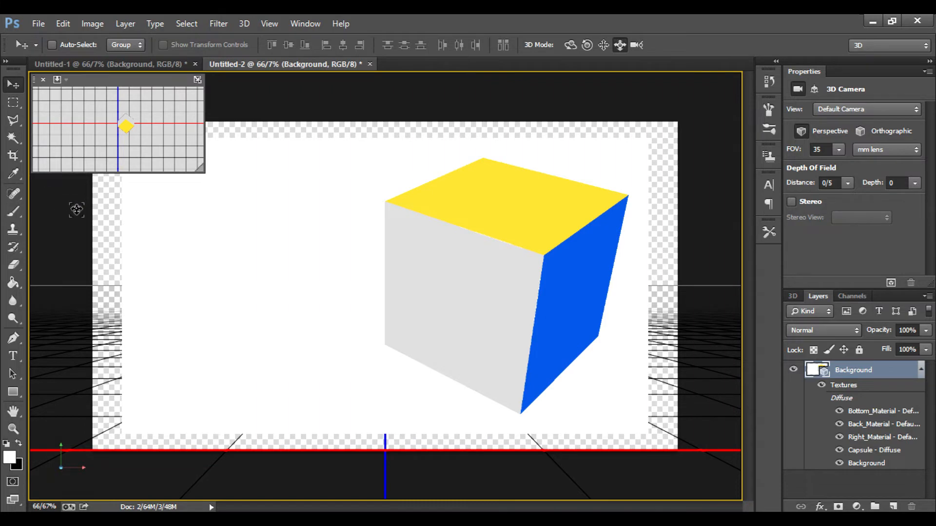
- Crop the canvas to the postcard's edges, about 9.89 by 5.49 cm, to trim off the transparent border
left_click(13, 156)
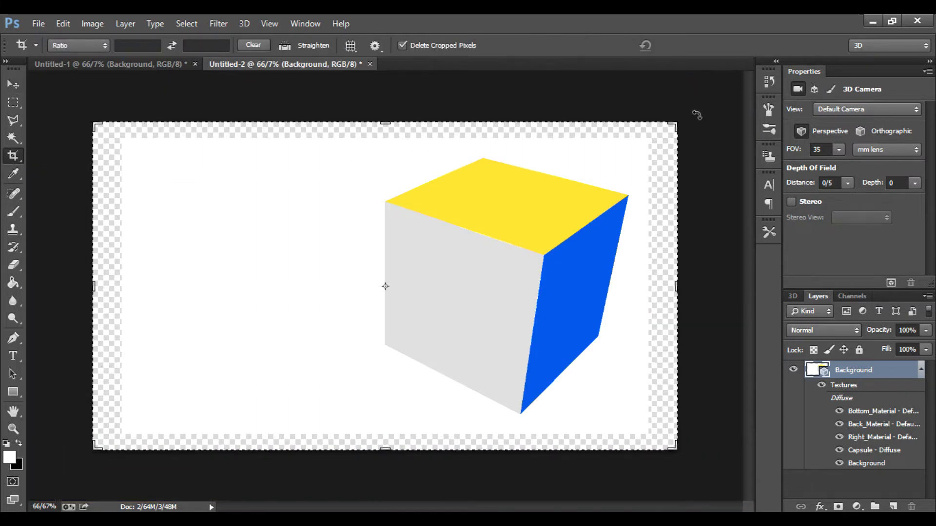
left_click_drag(683, 122, 653, 139)
mouse_move(113, 448)
left_mouse_down()
mouse_move(119, 430)
mouse_move(121, 437)
left_mouse_up()
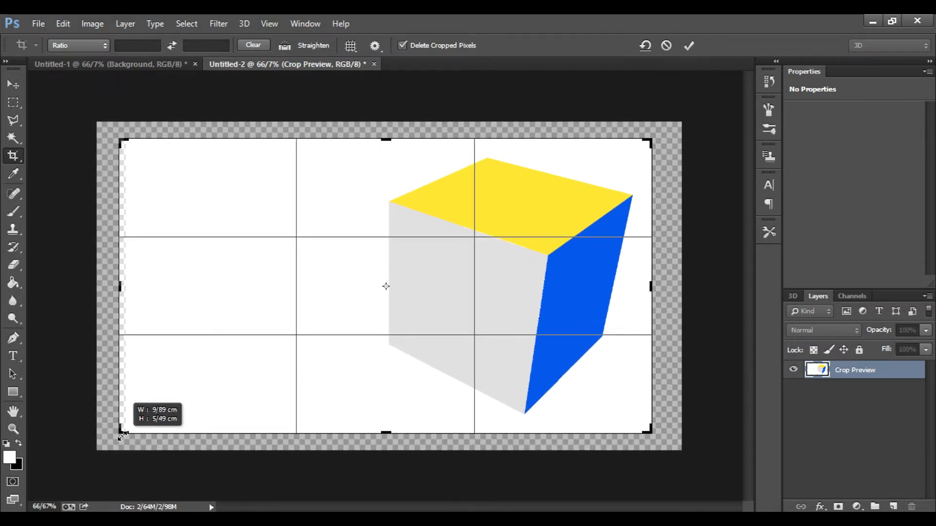
left_click_drag(121, 435, 121, 435)
key("Return")
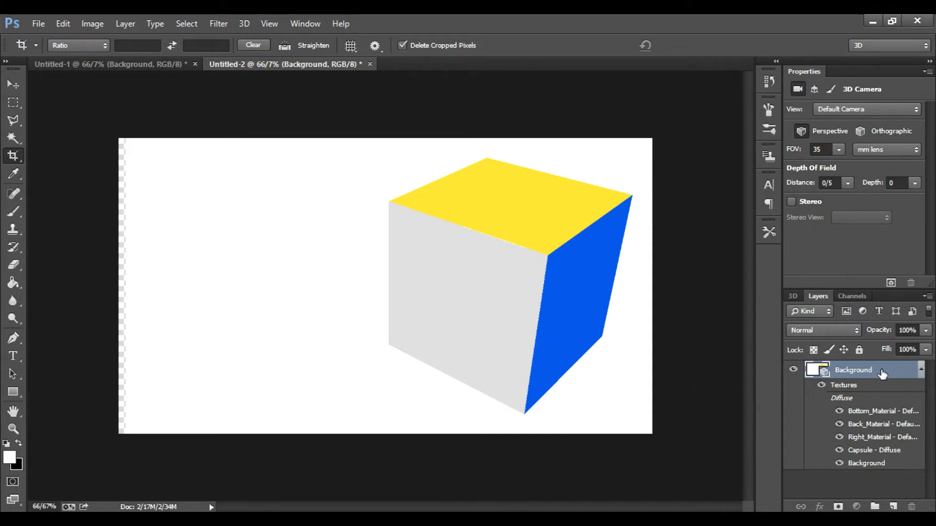
left_click(242, 24)
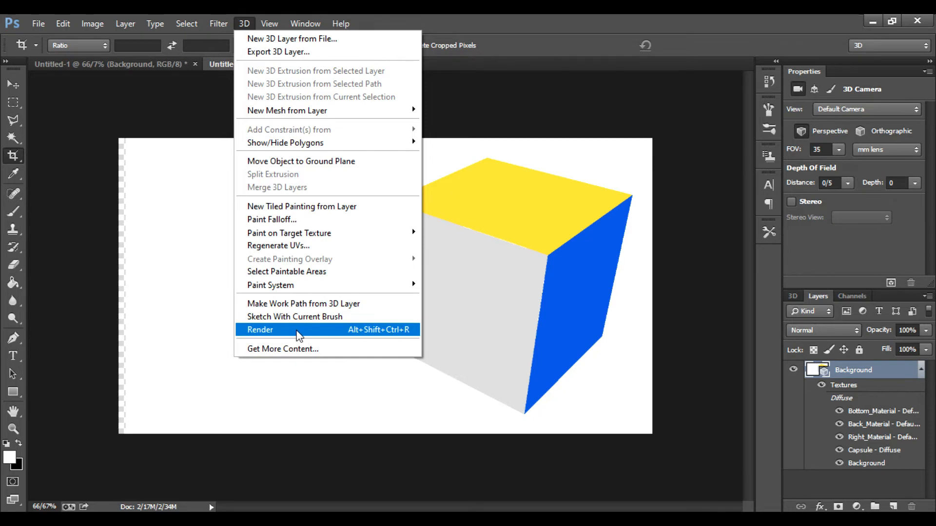
left_click(895, 370)
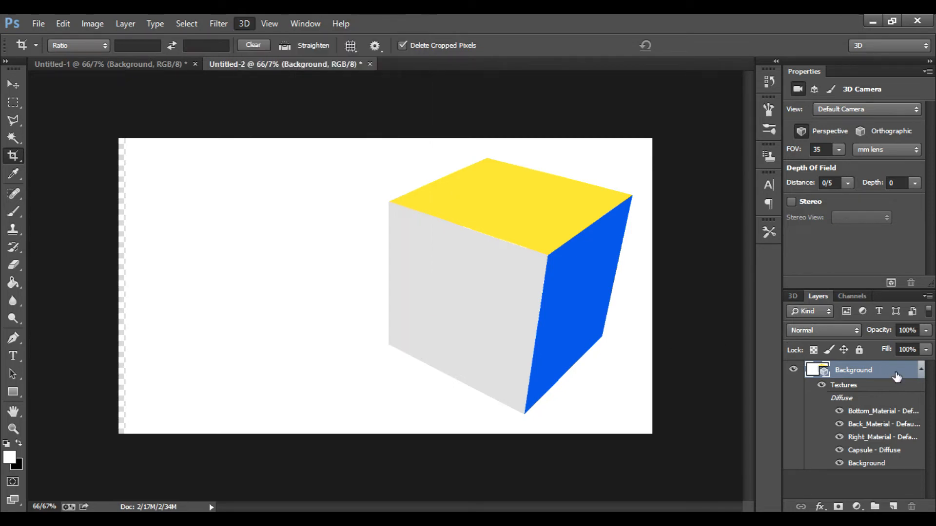
left_click(798, 423)
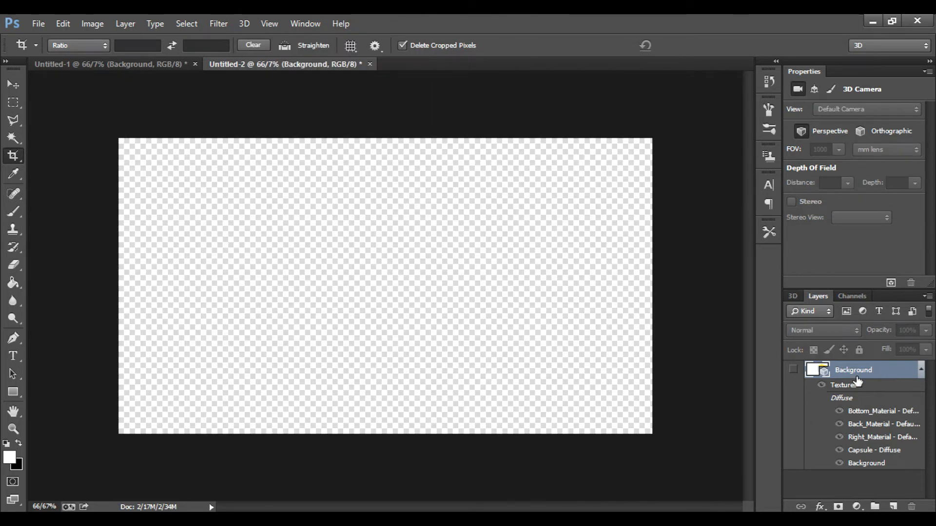
left_click(793, 370)
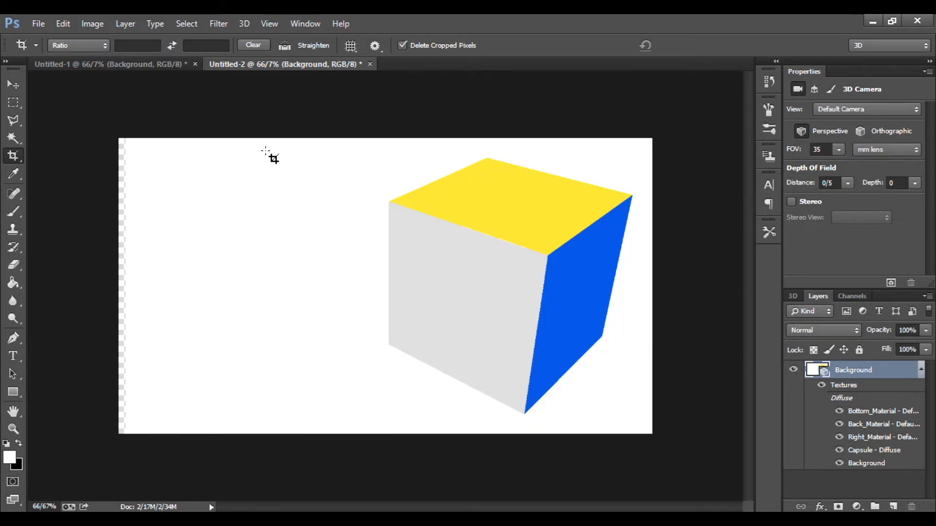
- Render the merged 3D layer and select the cube's left face with the Move tool
left_click(235, 25)
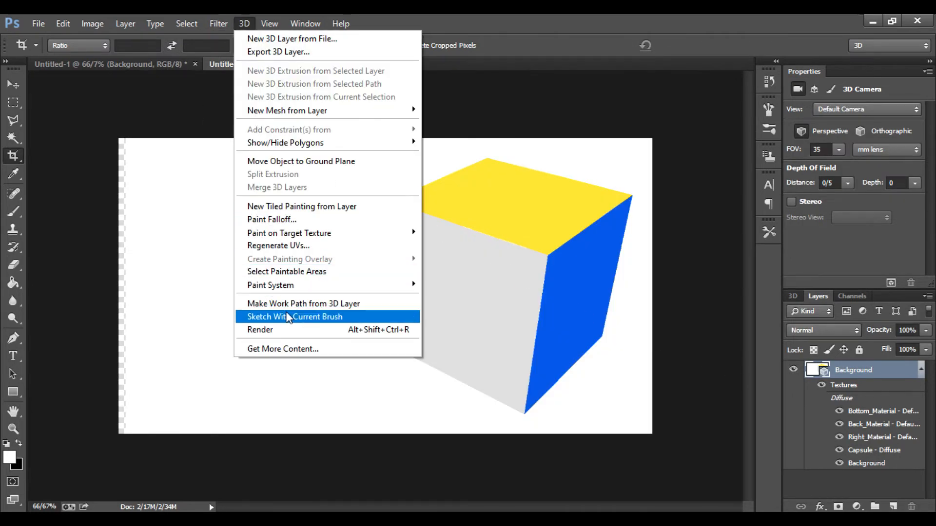
left_click(289, 325)
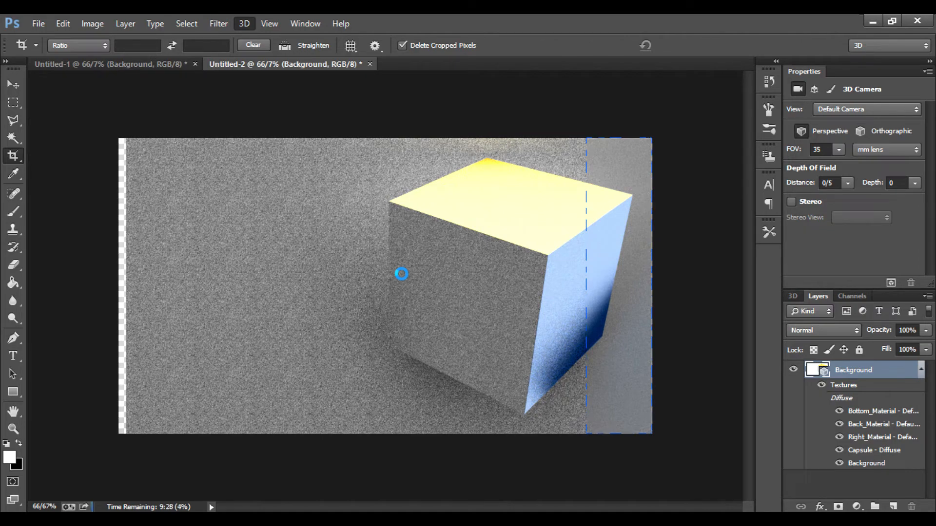
key("v")
left_click(471, 299)
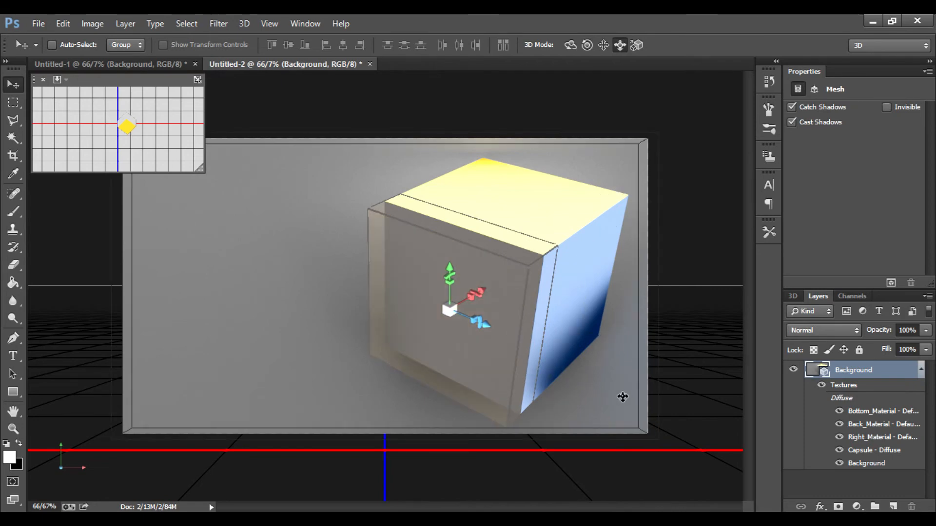
- Select the material of the cube's left face for editing
left_click(623, 395)
left_click(622, 397)
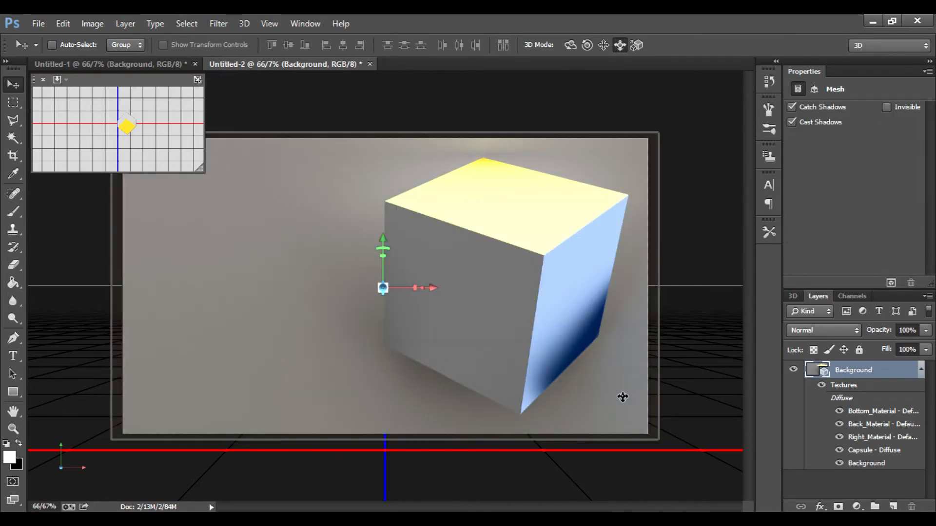
left_click(840, 464)
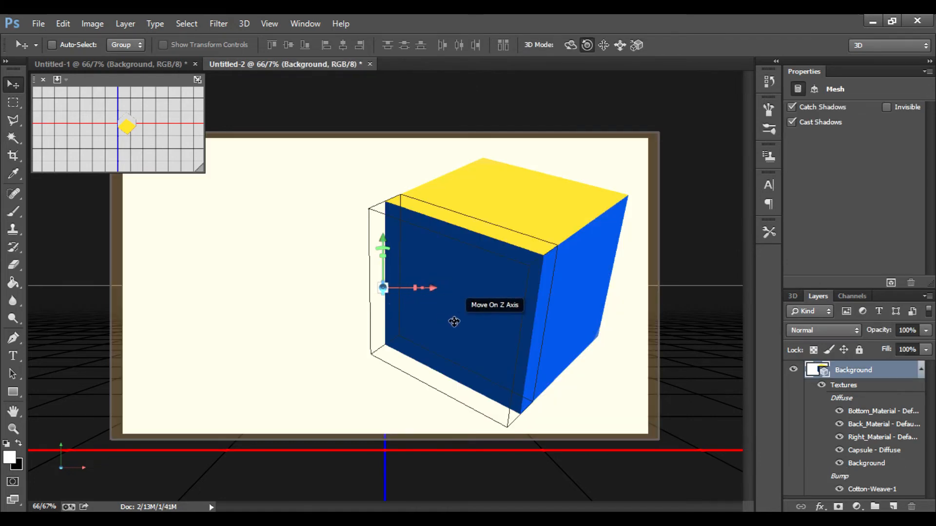
left_click(451, 307)
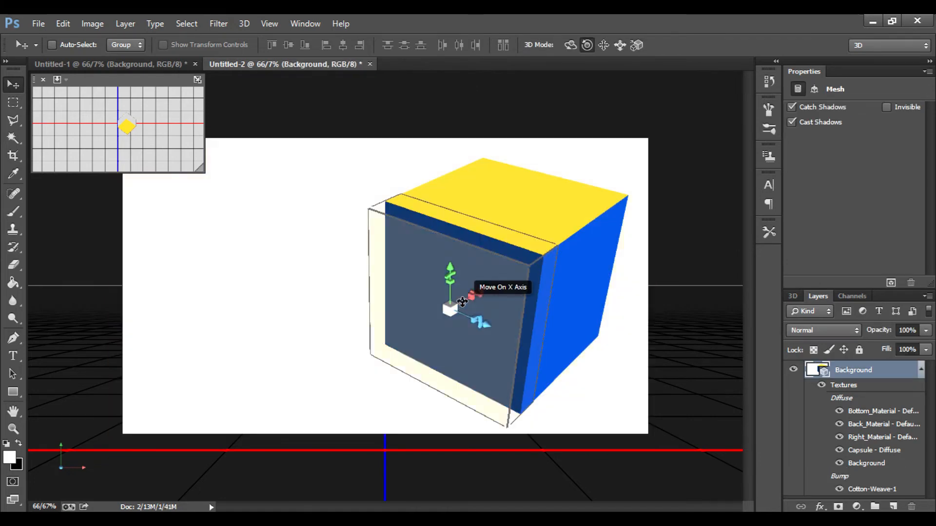
left_click(453, 310)
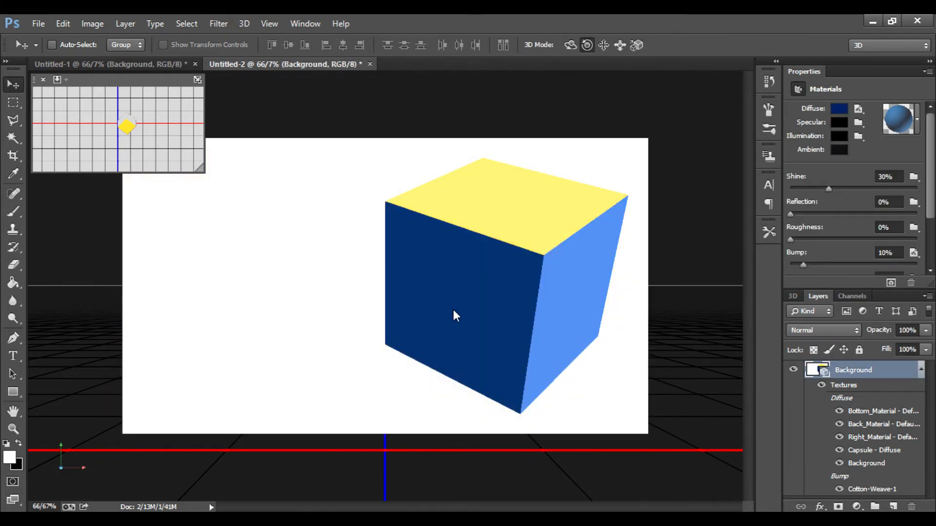
- Try the dark grey, bright silver and light silver metal material presets on the cube's left face
left_click(917, 119)
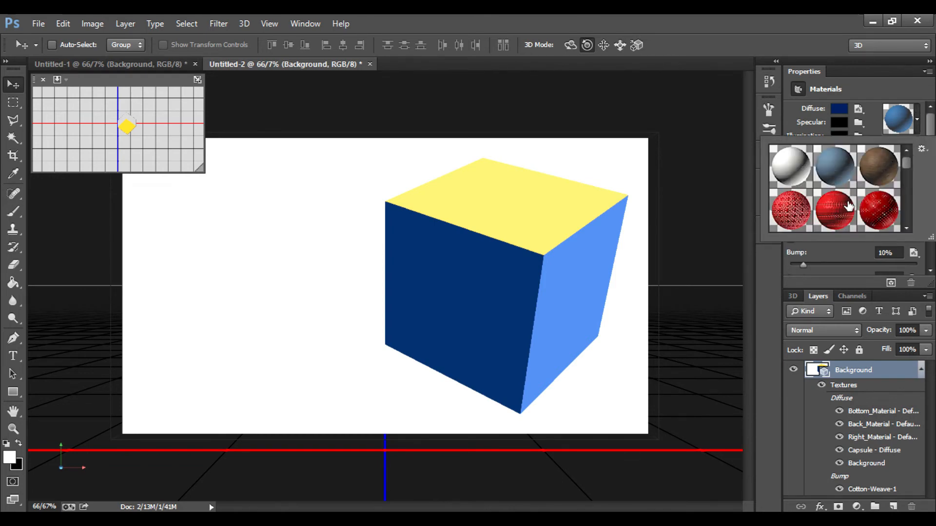
scroll(848, 205, "down", 2)
scroll(848, 206, "down", 4)
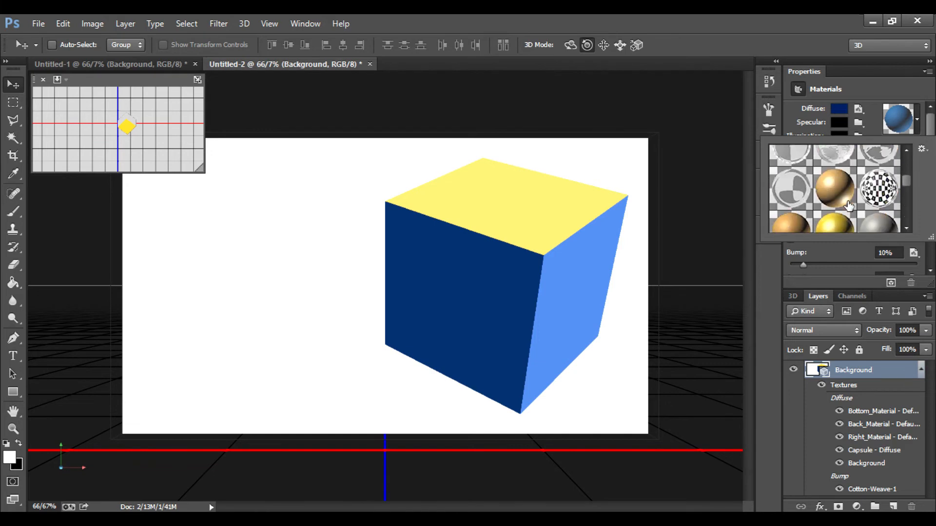
left_click(868, 193)
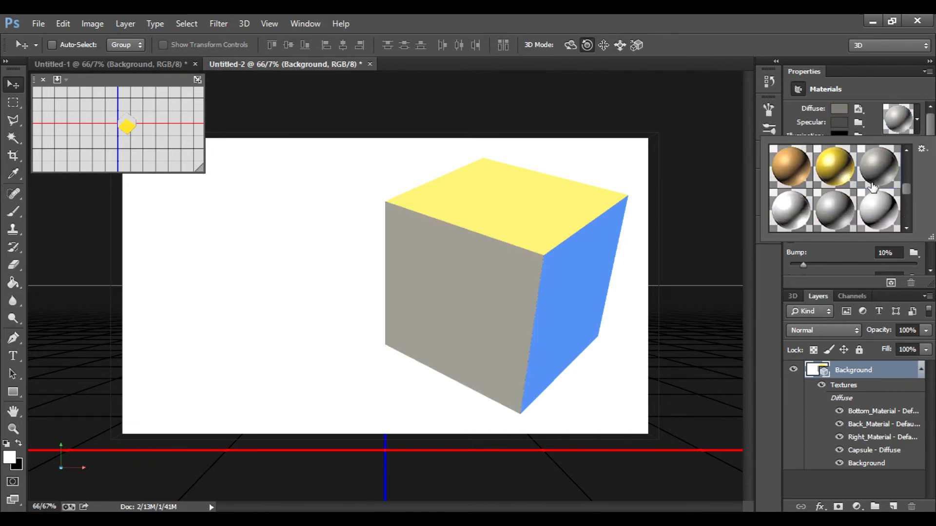
left_click(802, 210)
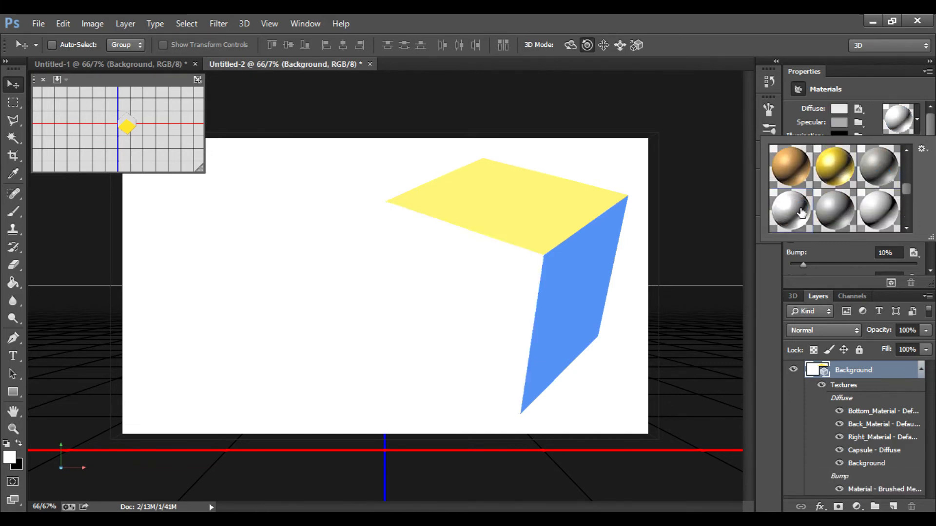
left_click(845, 222)
left_click(871, 221)
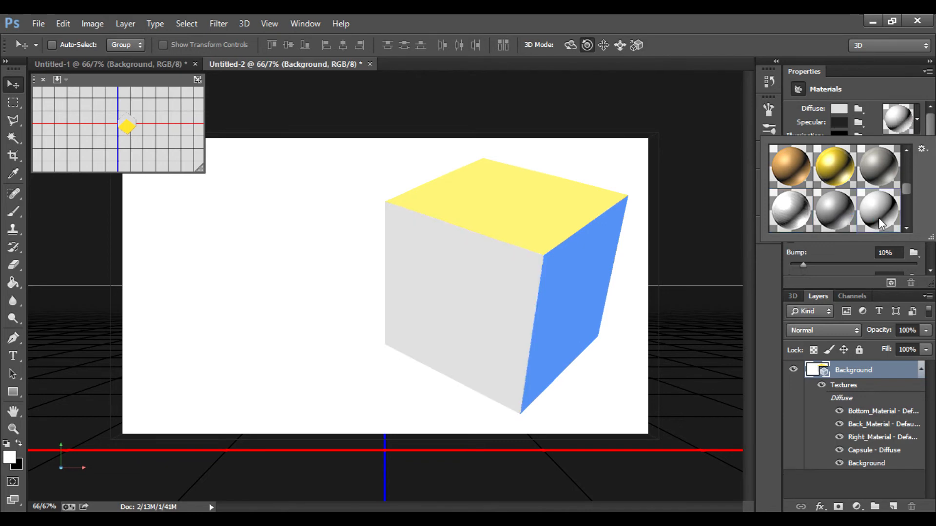
- Try the blue plastic material presets on the cube's left face, ending with Plastic Glossy (Blue)
scroll(860, 226, "down", 1)
scroll(860, 227, "down", 2)
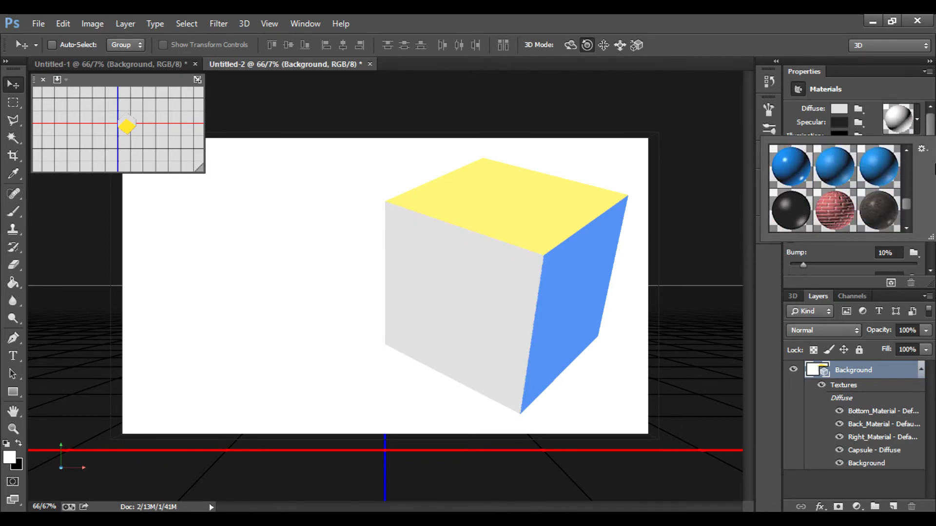
left_click(876, 173)
left_click(850, 180)
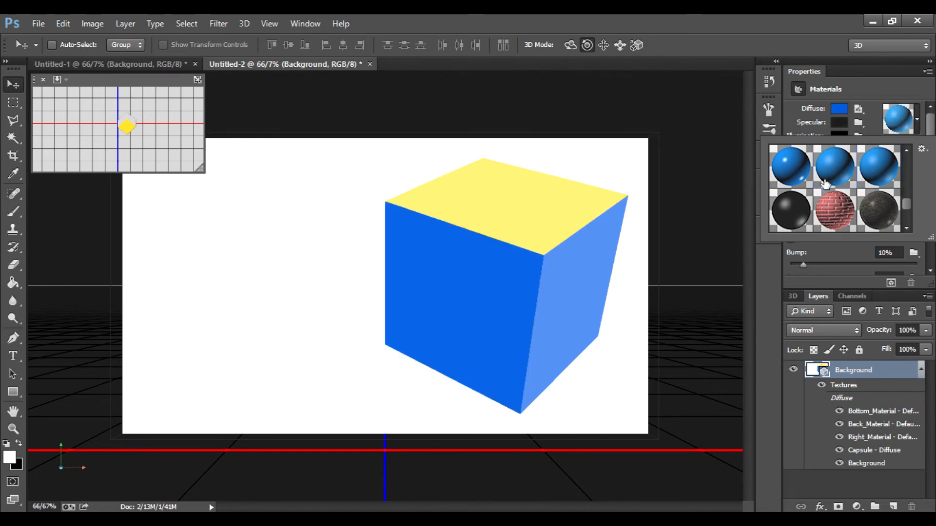
left_click(797, 177)
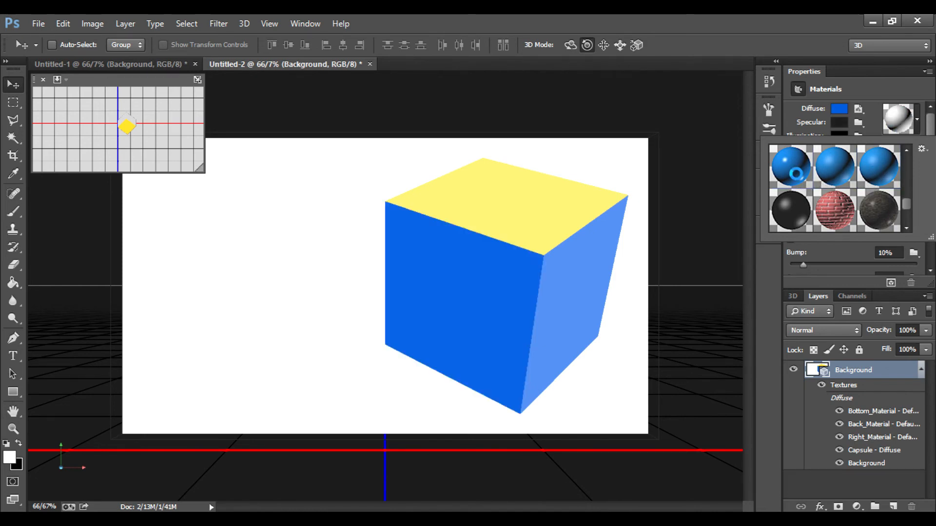
- Apply the plain white cotton material preset to the cube's left face
scroll(798, 178, "down", 2)
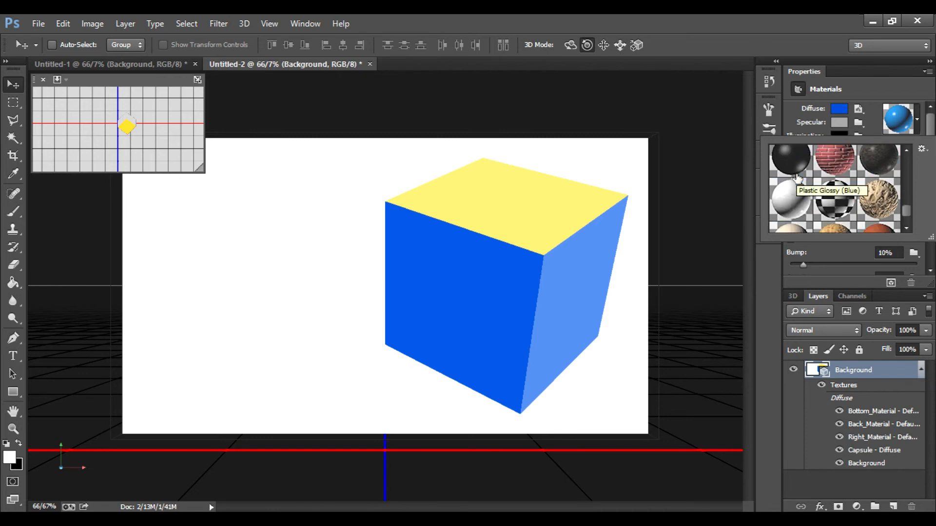
scroll(797, 177, "up", 2)
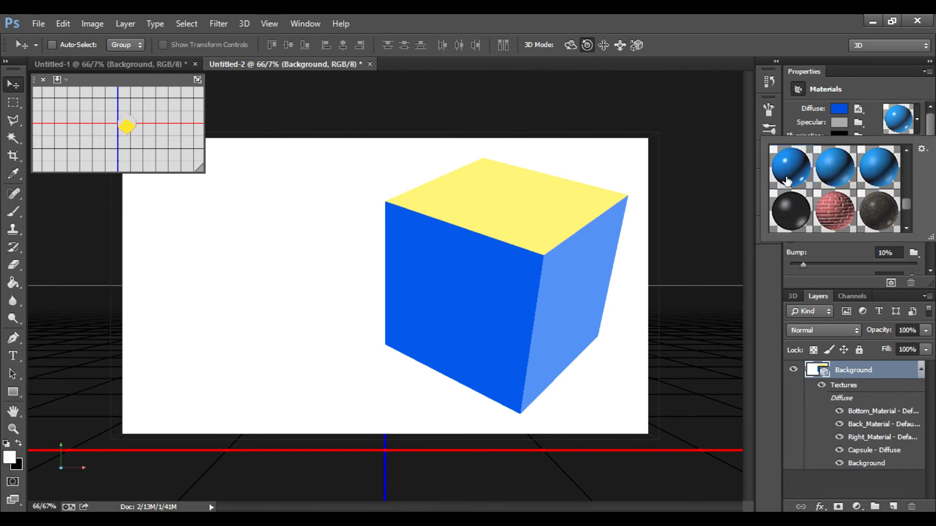
scroll(784, 178, "up", 3)
scroll(797, 197, "up", 4)
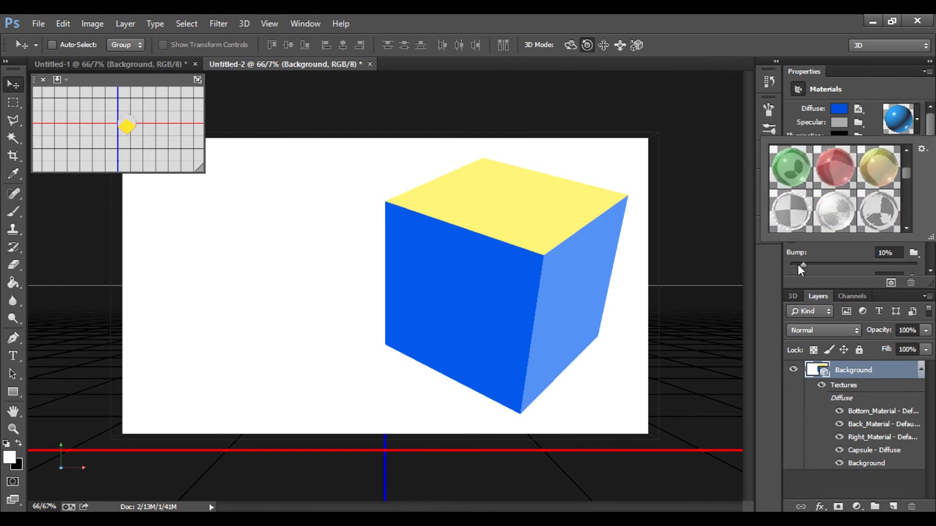
scroll(798, 199, "up", 1)
left_click(828, 163)
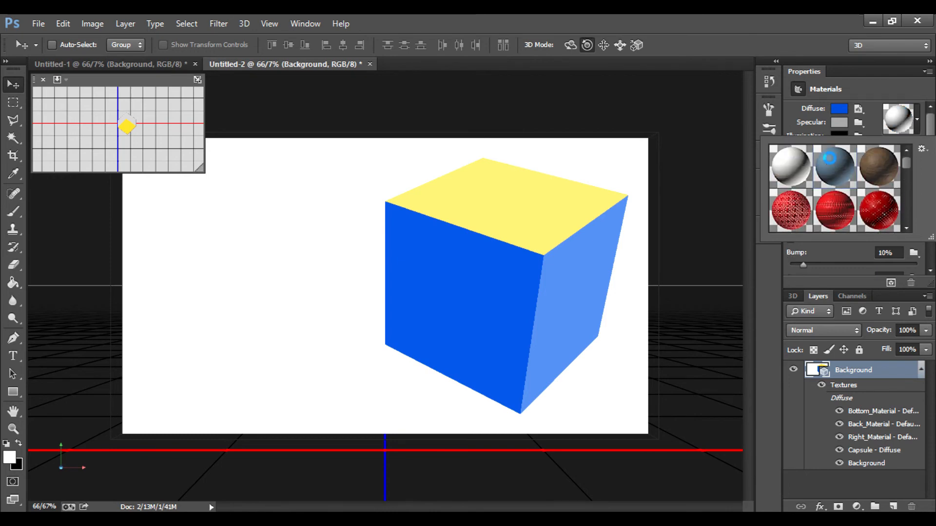
left_click(782, 178)
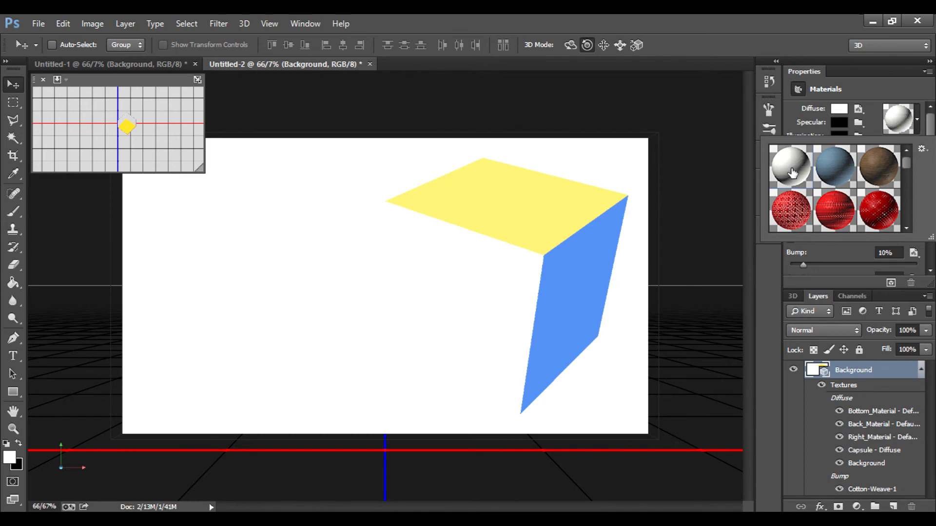
- Set the diffuse colour of the left face's material to orange, RGB 255, 138, 0
left_click(839, 109)
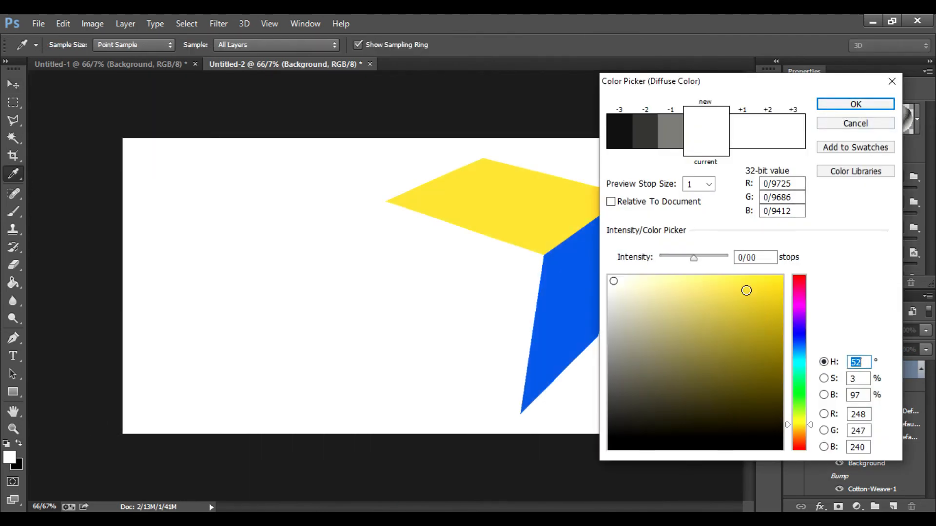
left_click(798, 430)
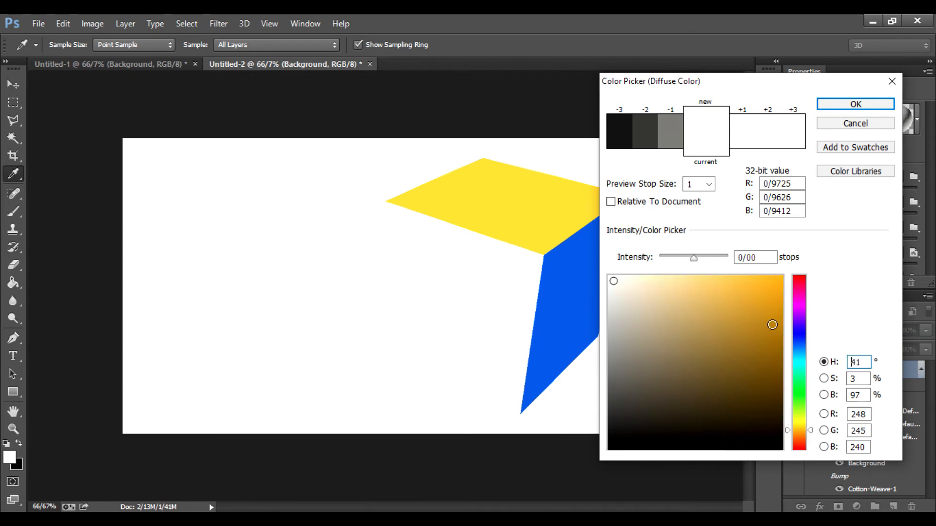
left_click(770, 284)
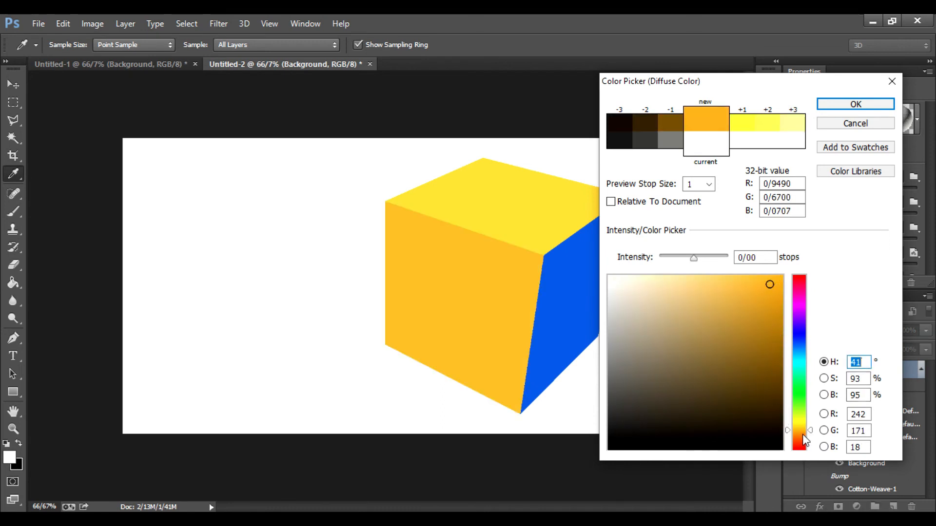
left_click(803, 435)
mouse_move(774, 289)
left_mouse_down()
mouse_move(785, 285)
mouse_move(783, 316)
mouse_move(742, 275)
mouse_move(784, 273)
left_mouse_up()
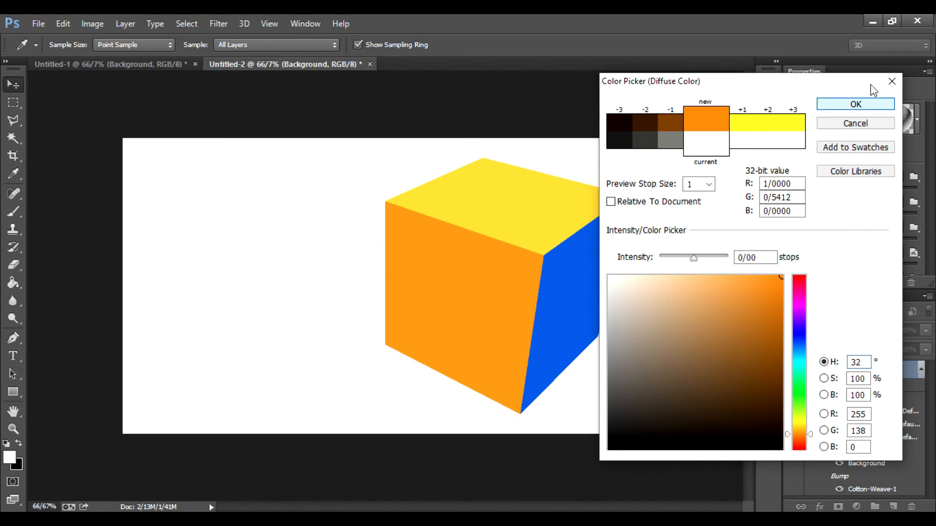
left_click(867, 103)
left_click(561, 363)
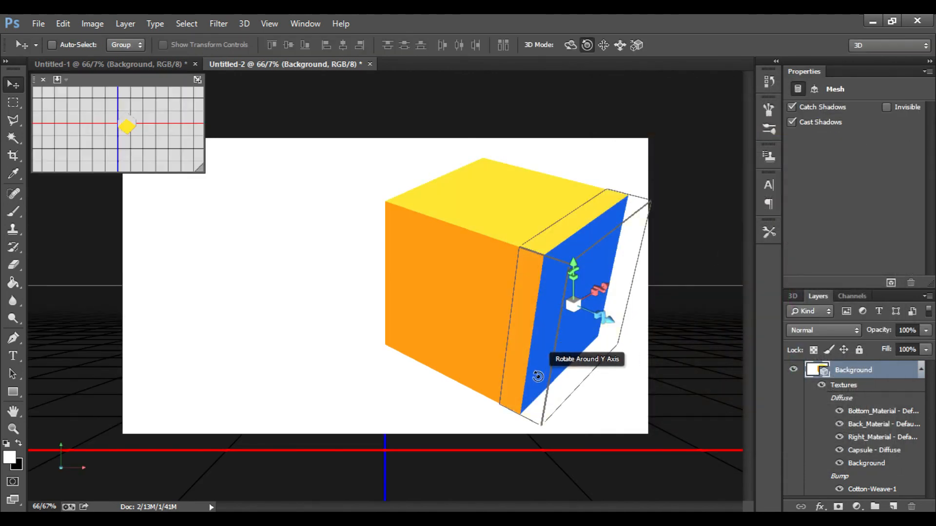
left_click_drag(541, 378, 542, 376)
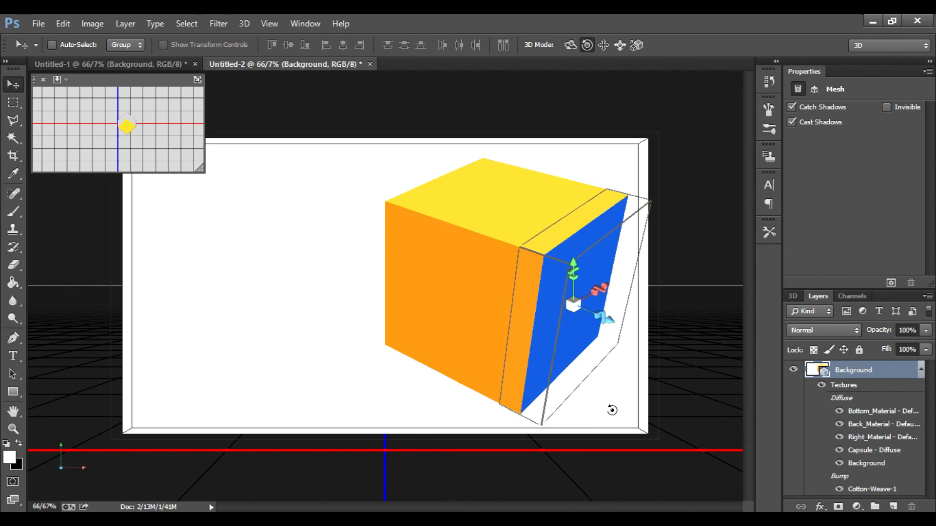
left_click(618, 410)
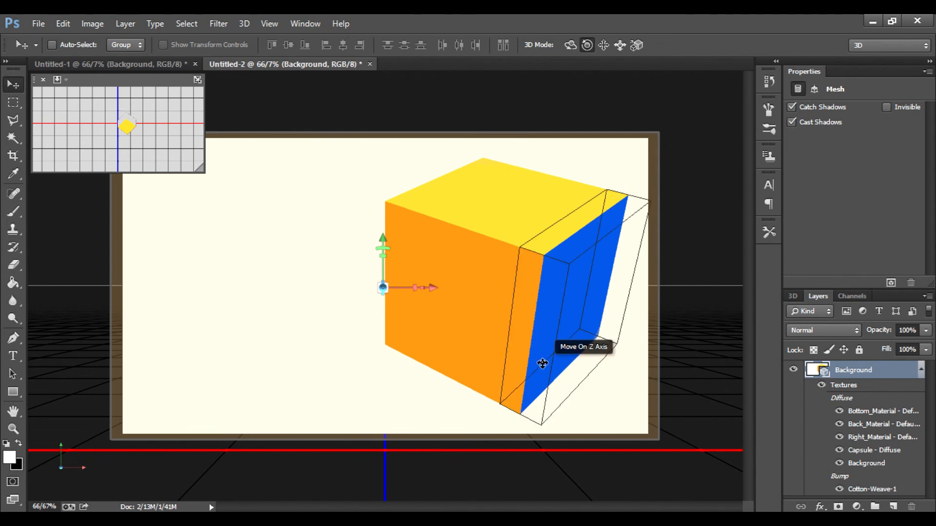
left_click_drag(543, 364, 540, 360)
left_click(703, 308)
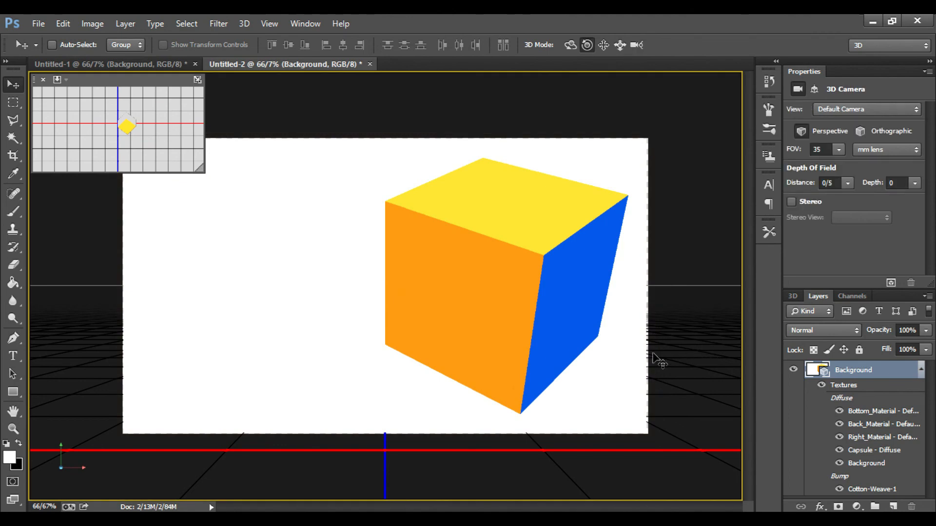
key("ctrl+plus")
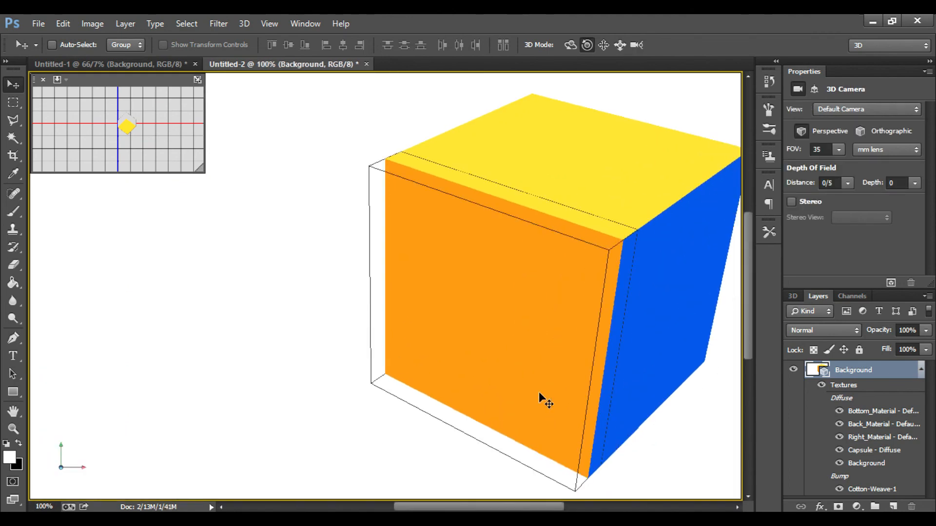
key("ctrl+minus")
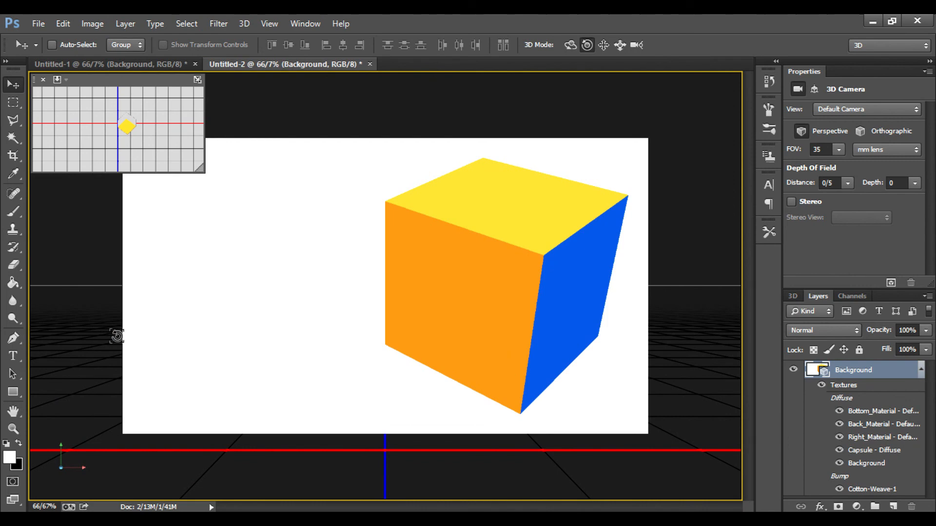
- Select the background mesh and open the layer commands for the merged 3D Background layer
left_click(236, 320)
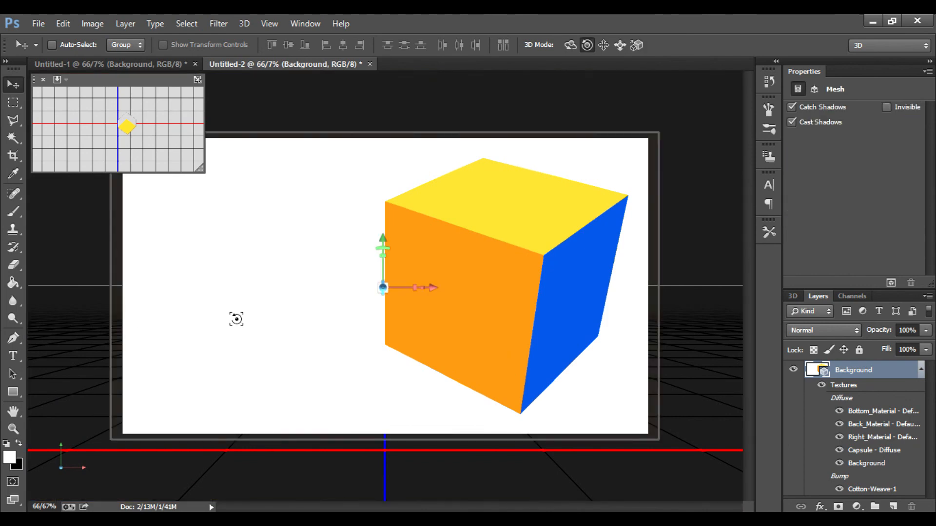
right_click(899, 371)
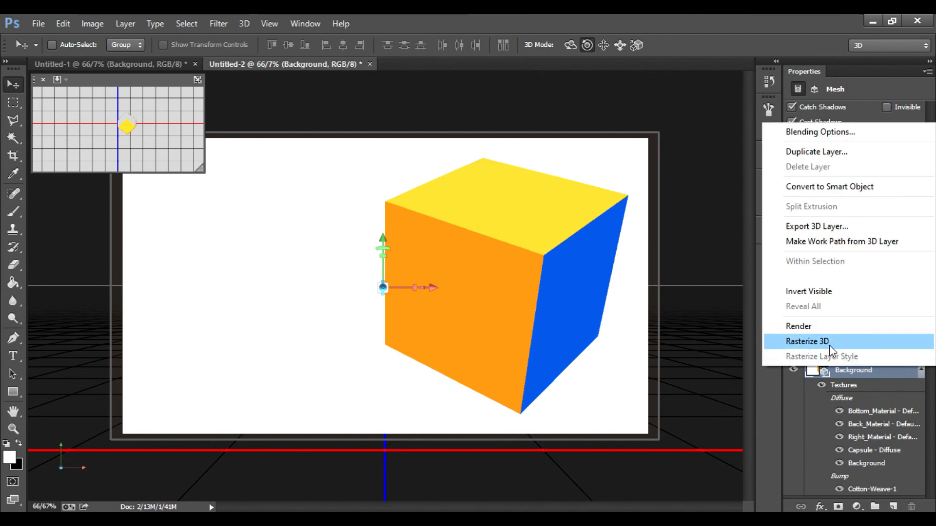